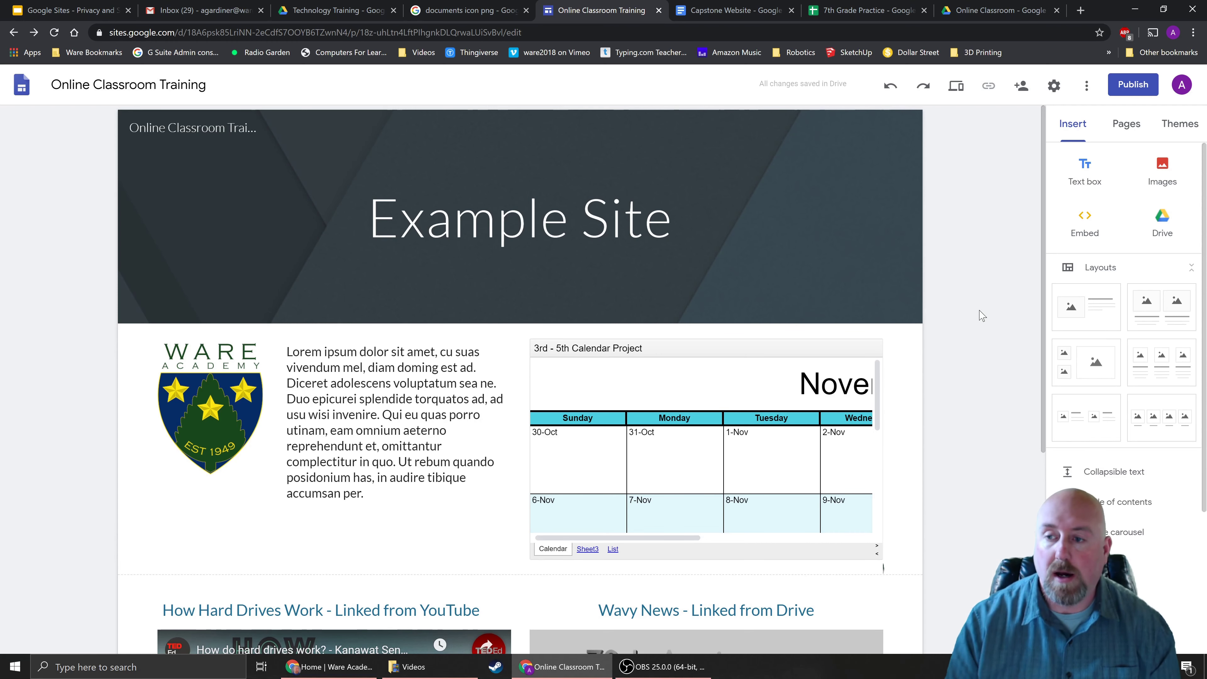
# Step: Look over the Example Site draft, examining its logo, text, embedded calendar and two linked videos
pyautogui.moveTo(869, 167)
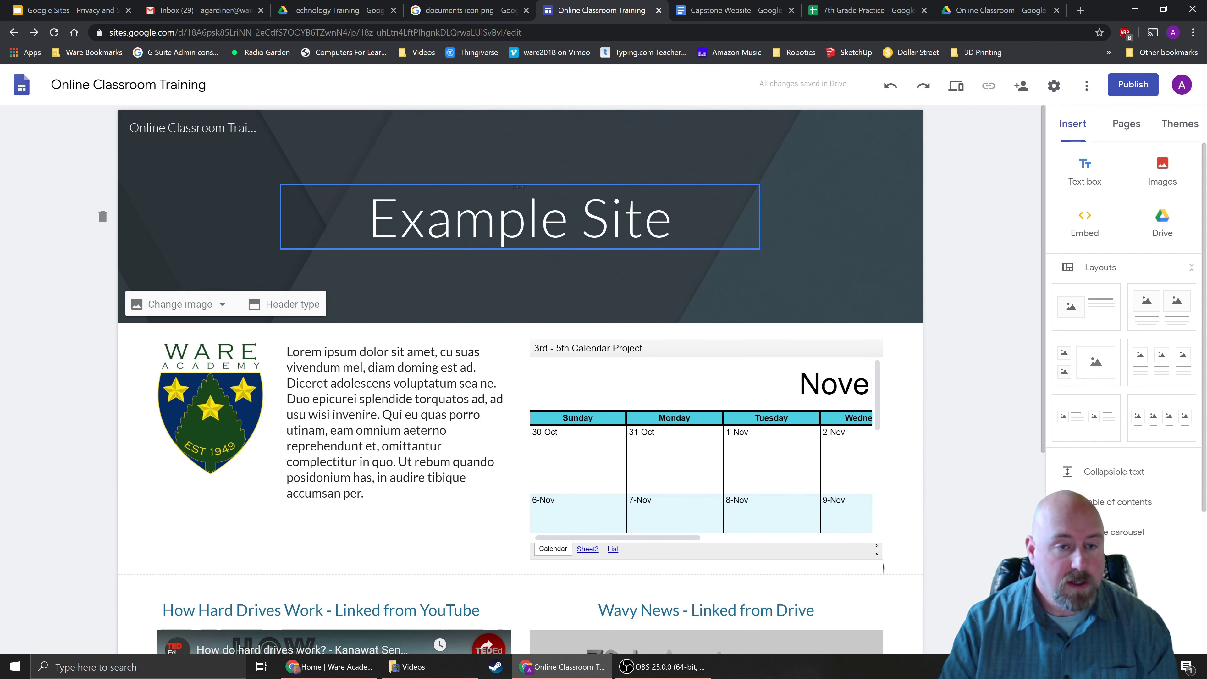
pyautogui.scroll(-7, 973, 265)
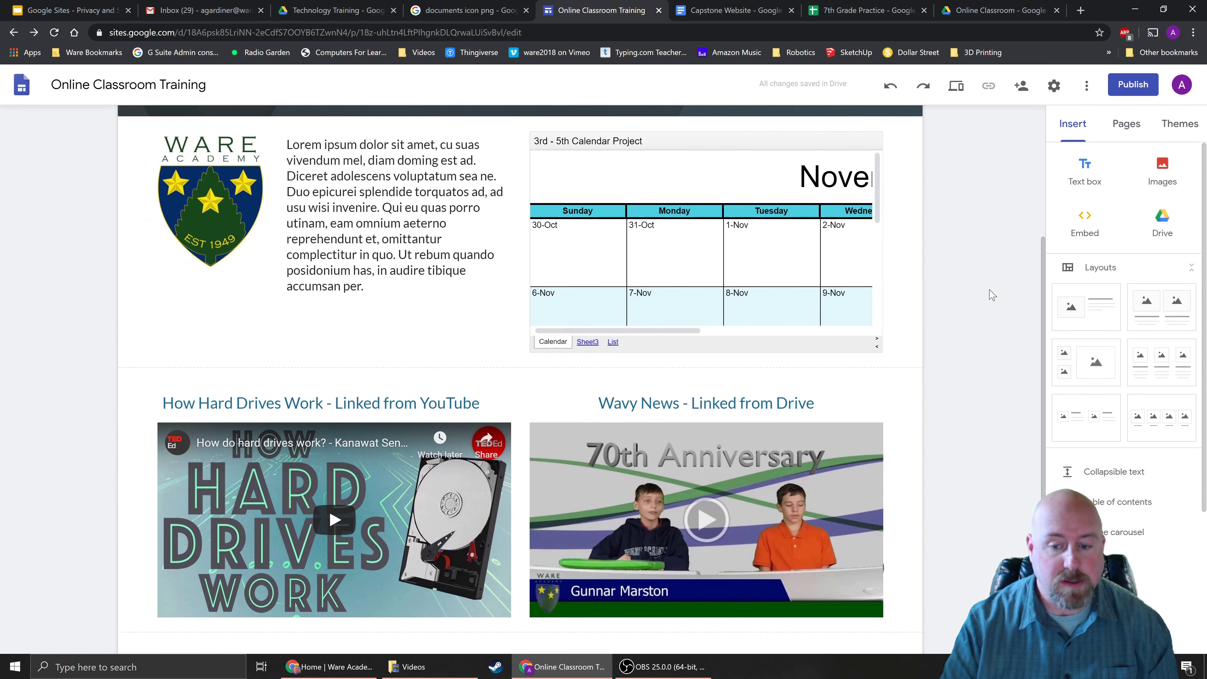
pyautogui.scroll(4, 993, 294)
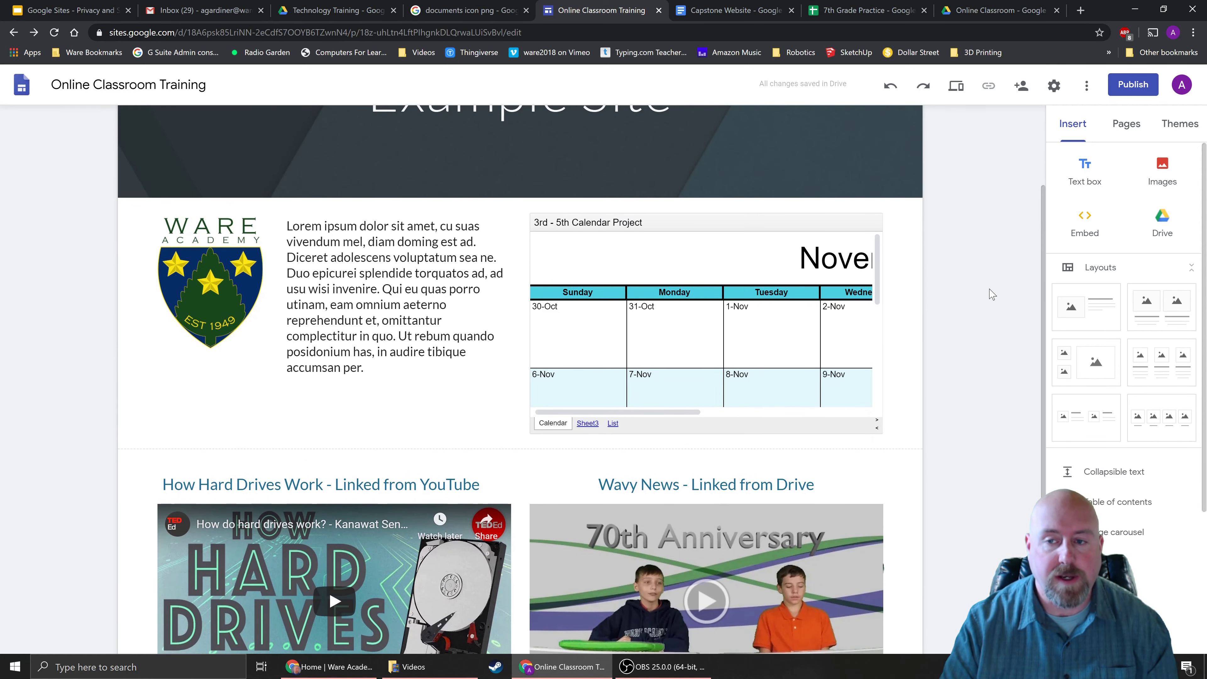
pyautogui.scroll(1, 981, 284)
pyautogui.scroll(-4, 981, 285)
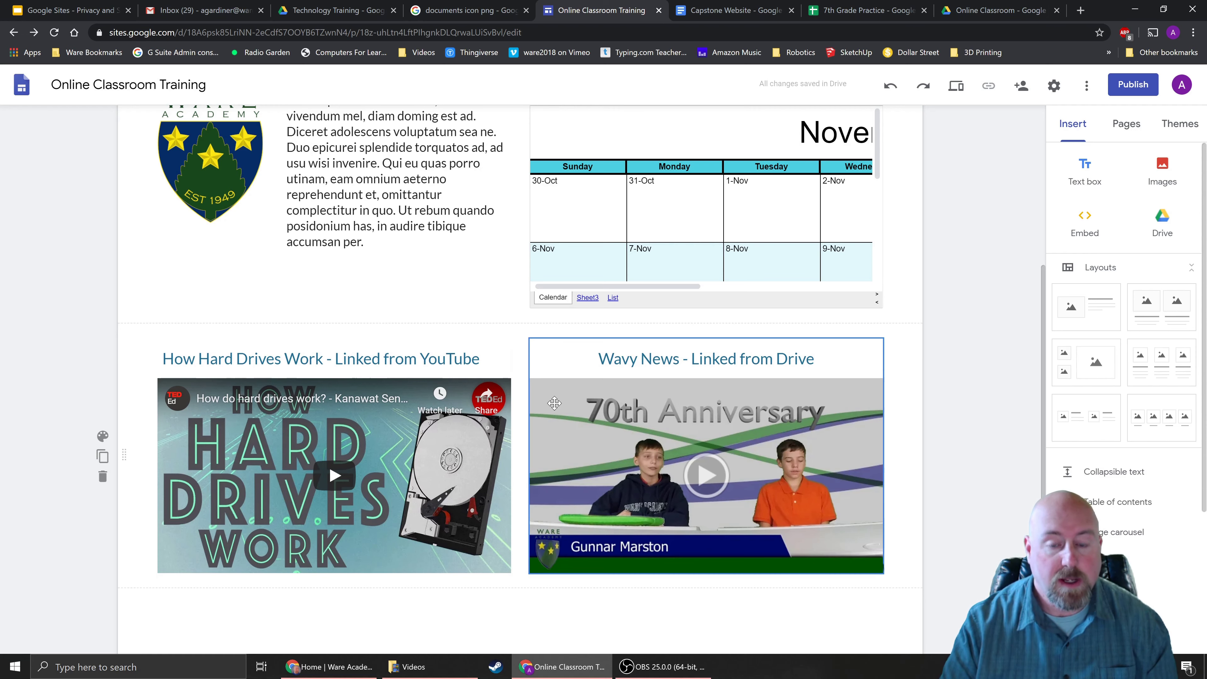
pyautogui.scroll(3, 563, 450)
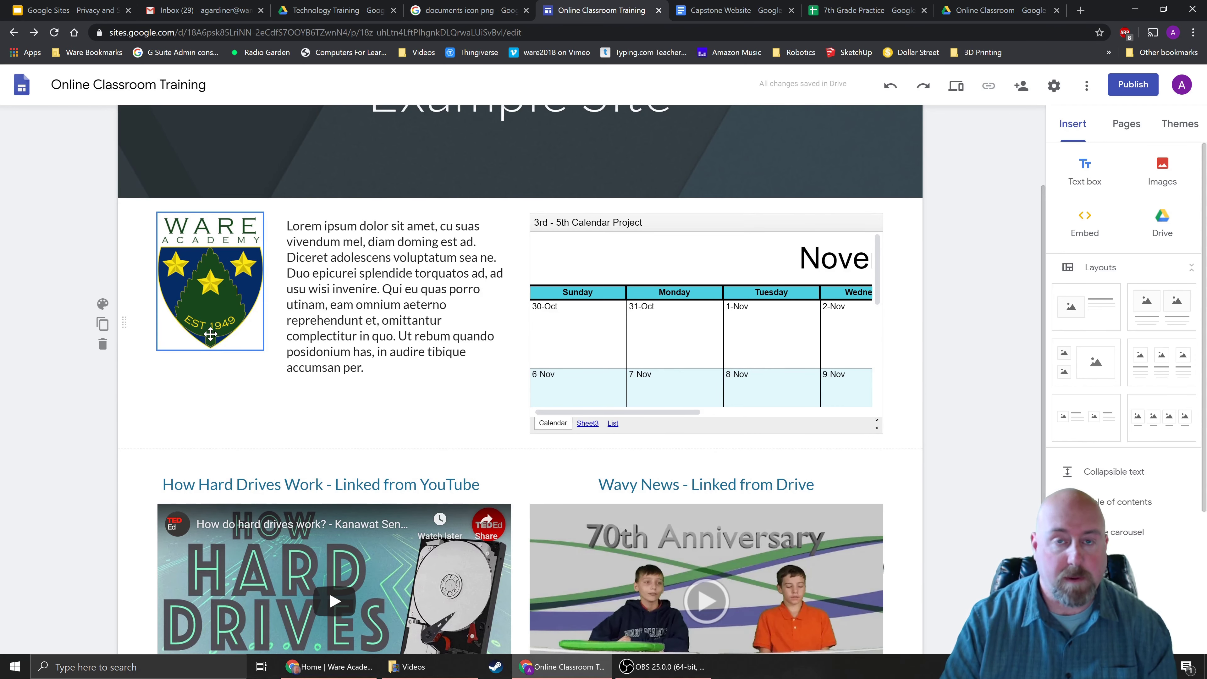
pyautogui.scroll(3, 361, 362)
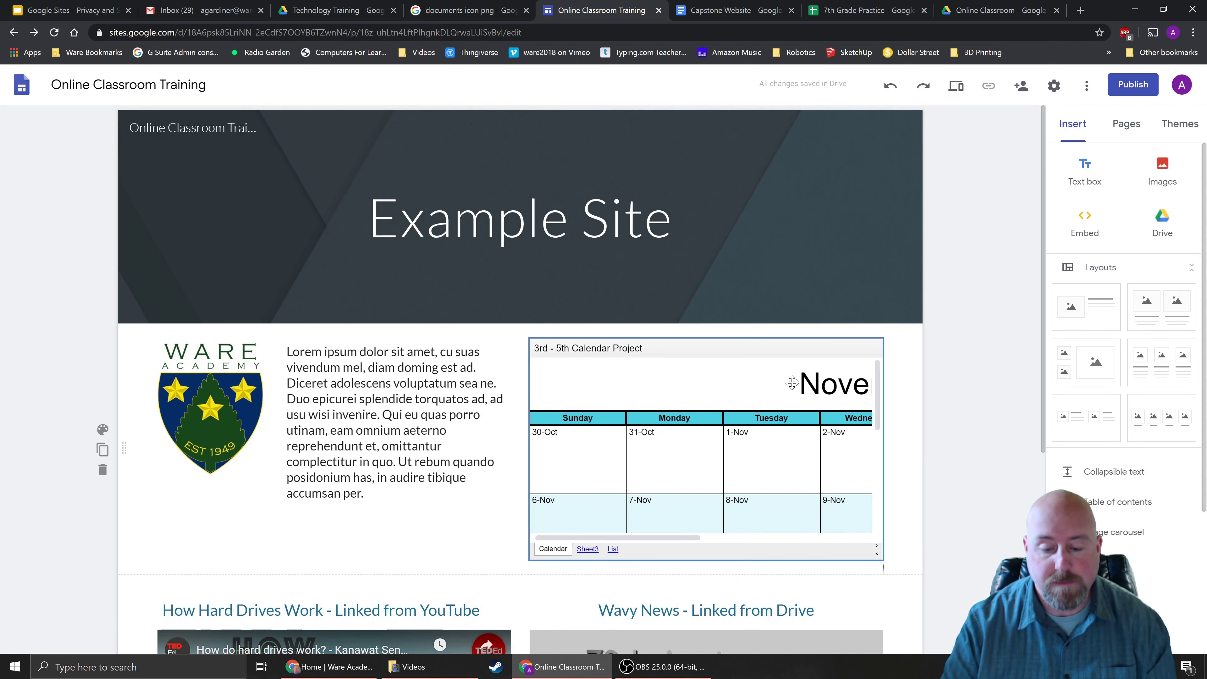
pyautogui.moveTo(815, 242)
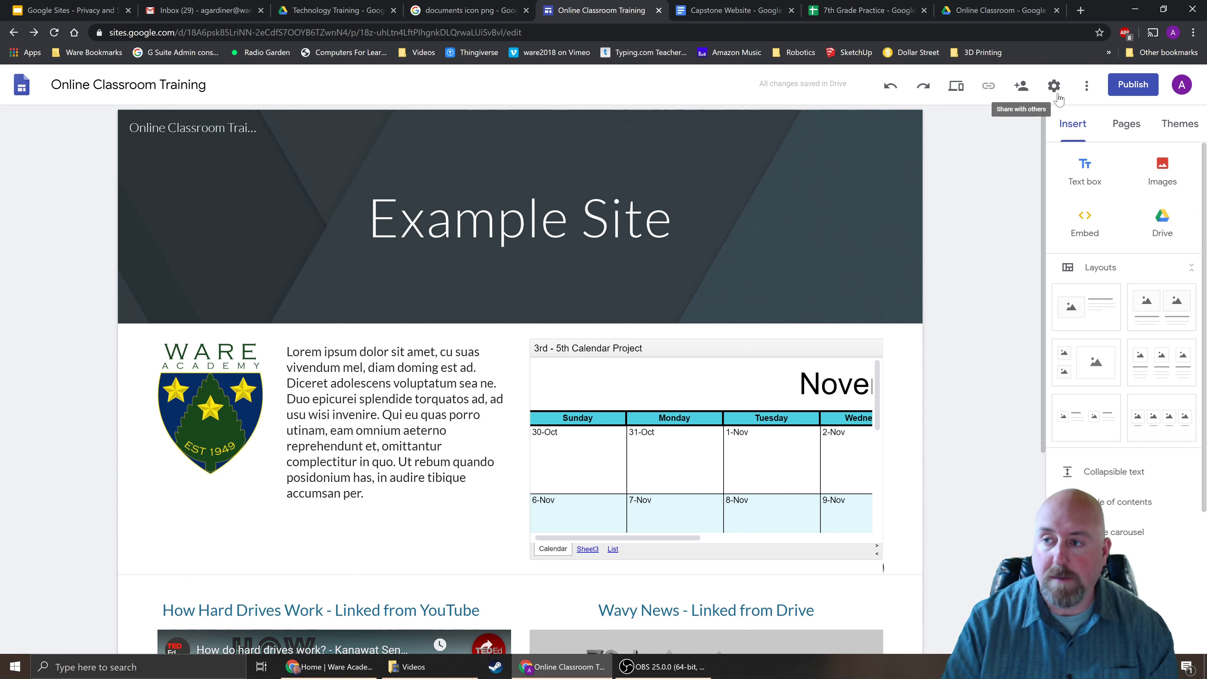
# Step: Publish the site at the web address onlineclassroomtraining, with viewing access set so anyone can find and view the published version
pyautogui.click(1130, 86)
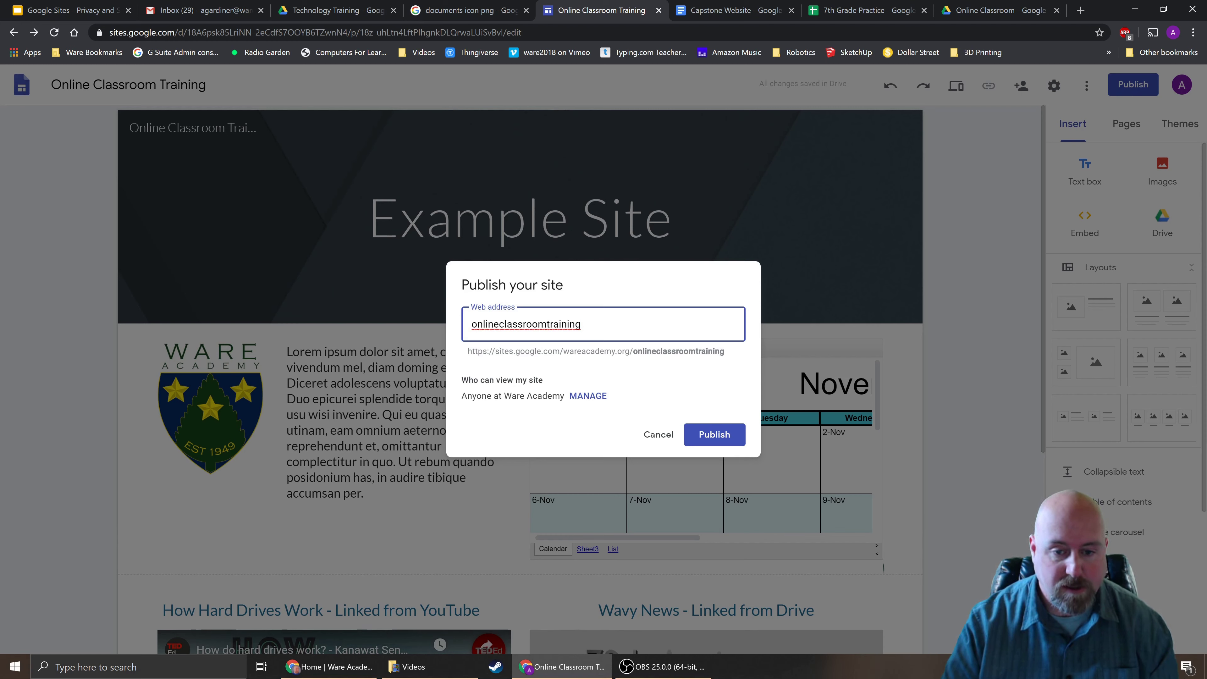
pyautogui.moveTo(462, 402)
pyautogui.mouseDown()
pyautogui.moveTo(567, 405)
pyautogui.moveTo(461, 404)
pyautogui.mouseUp()
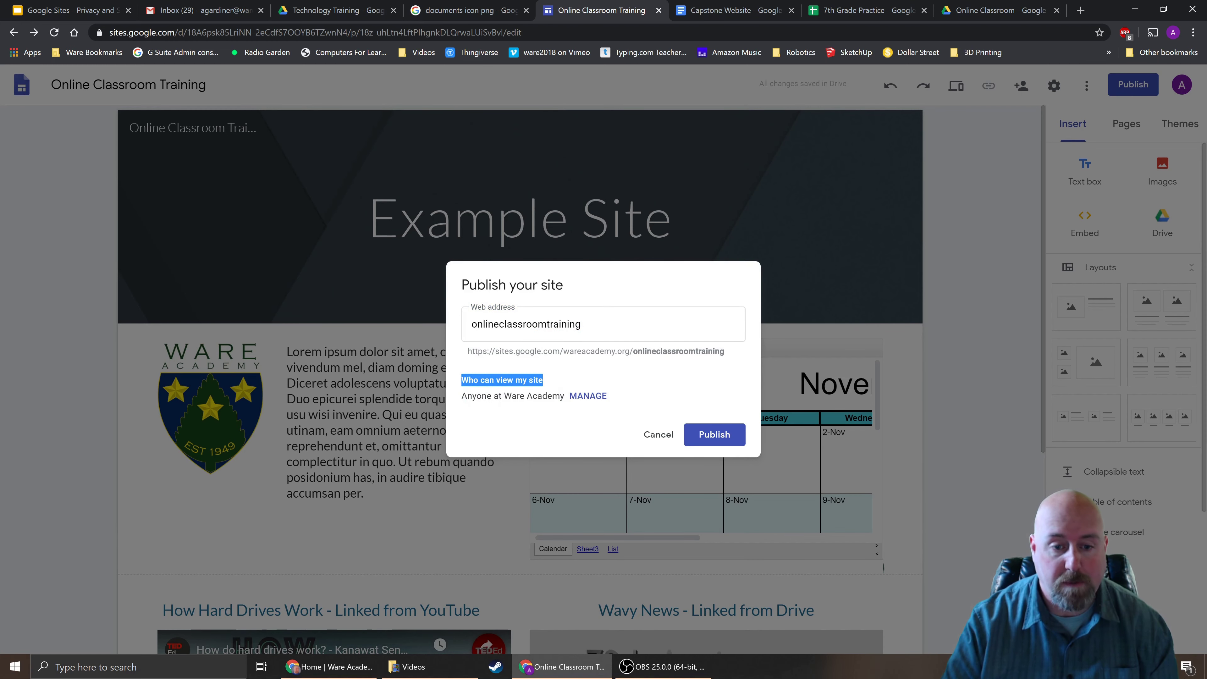
pyautogui.click(588, 396)
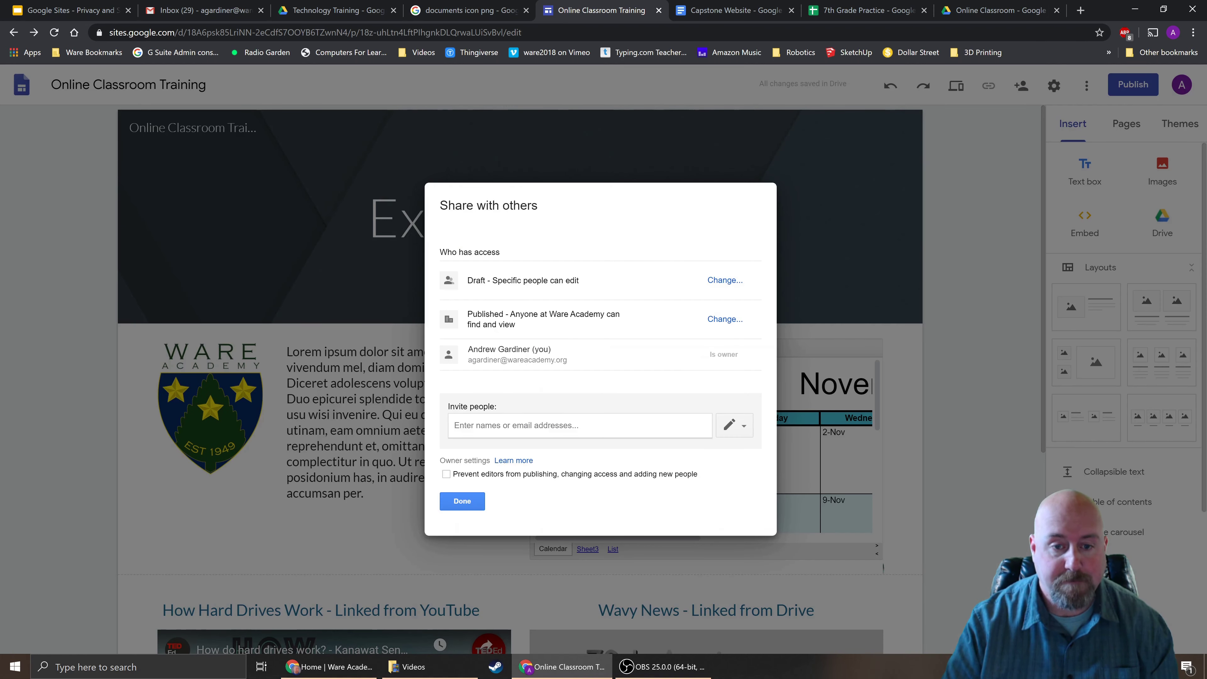
pyautogui.moveTo(467, 314); pyautogui.dragTo(577, 340)
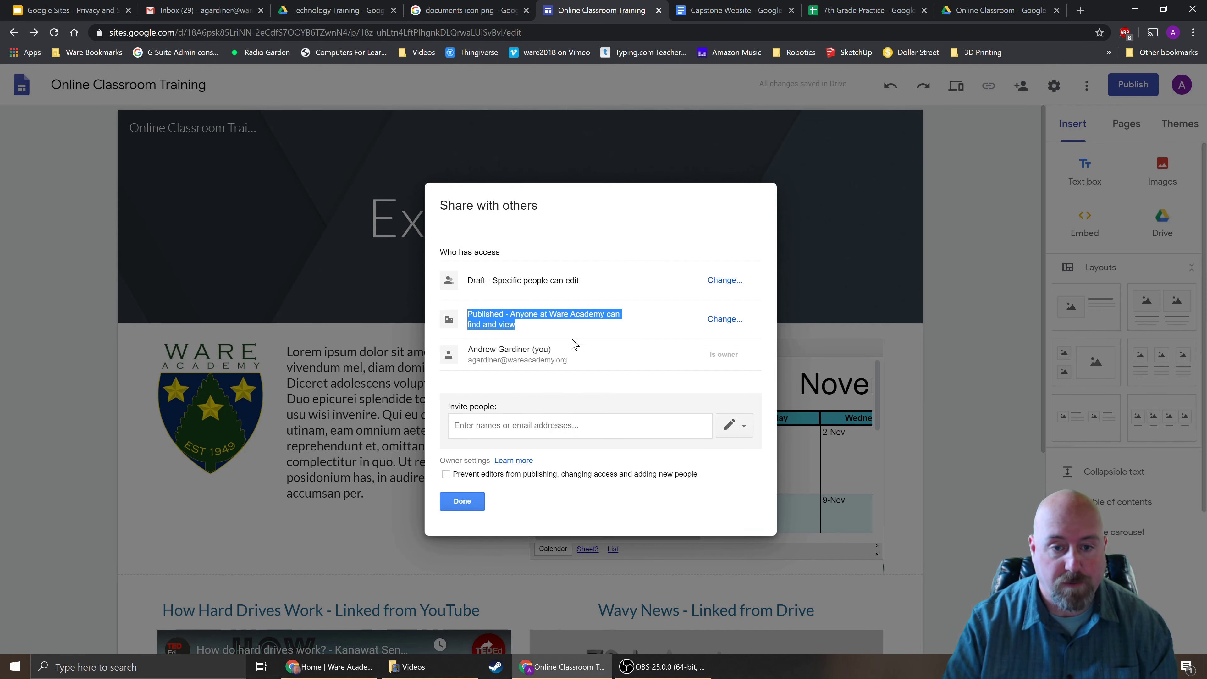
pyautogui.click(564, 335)
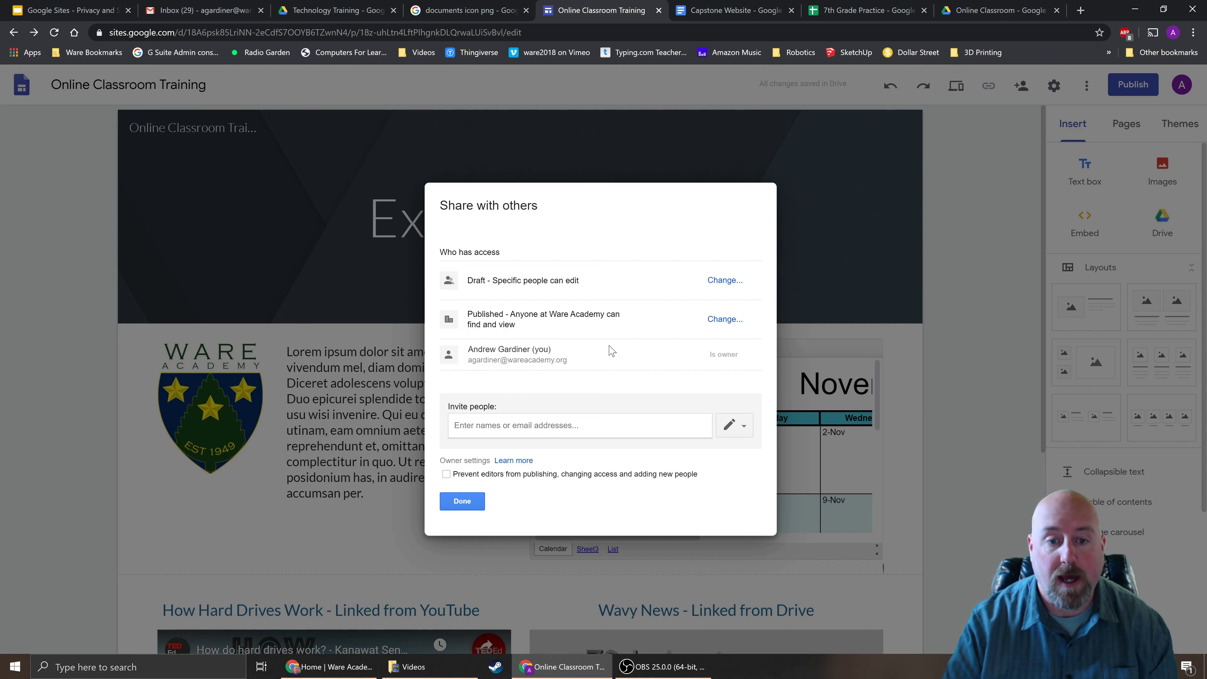
pyautogui.click(726, 324)
pyautogui.click(468, 316)
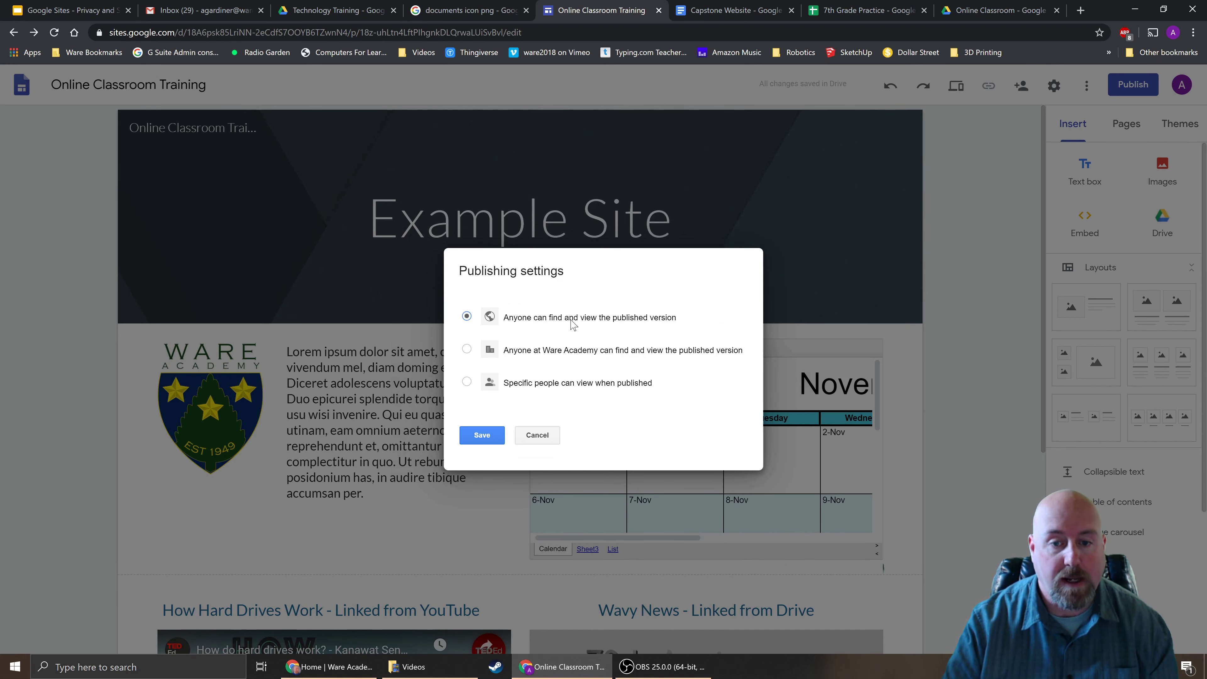
pyautogui.click(482, 436)
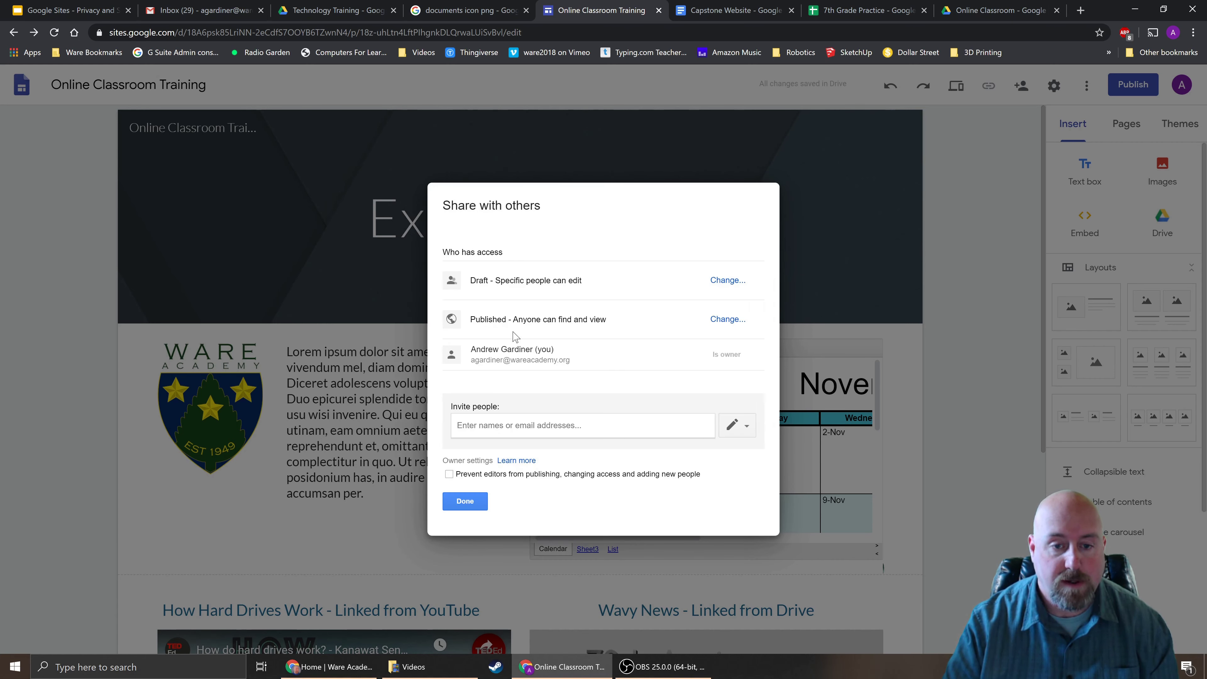
pyautogui.click(465, 507)
pyautogui.click(722, 461)
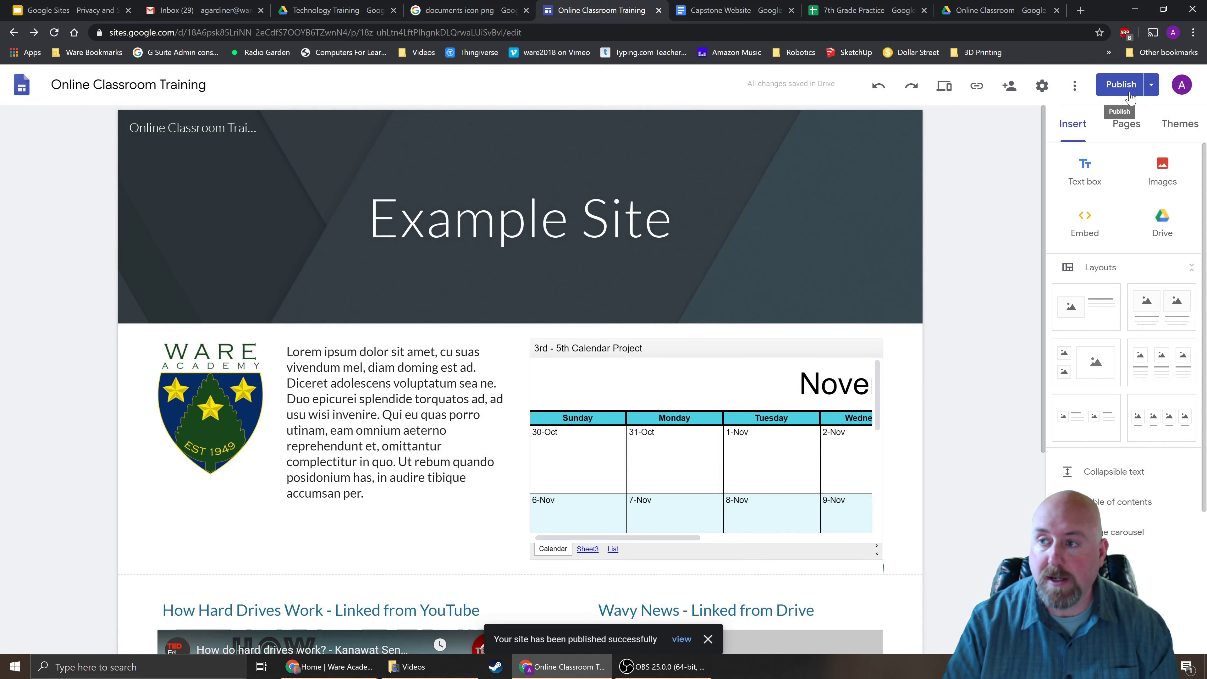
# Step: View the published site and compare its header, calendar and videos with the editable draft
pyautogui.click(1154, 88)
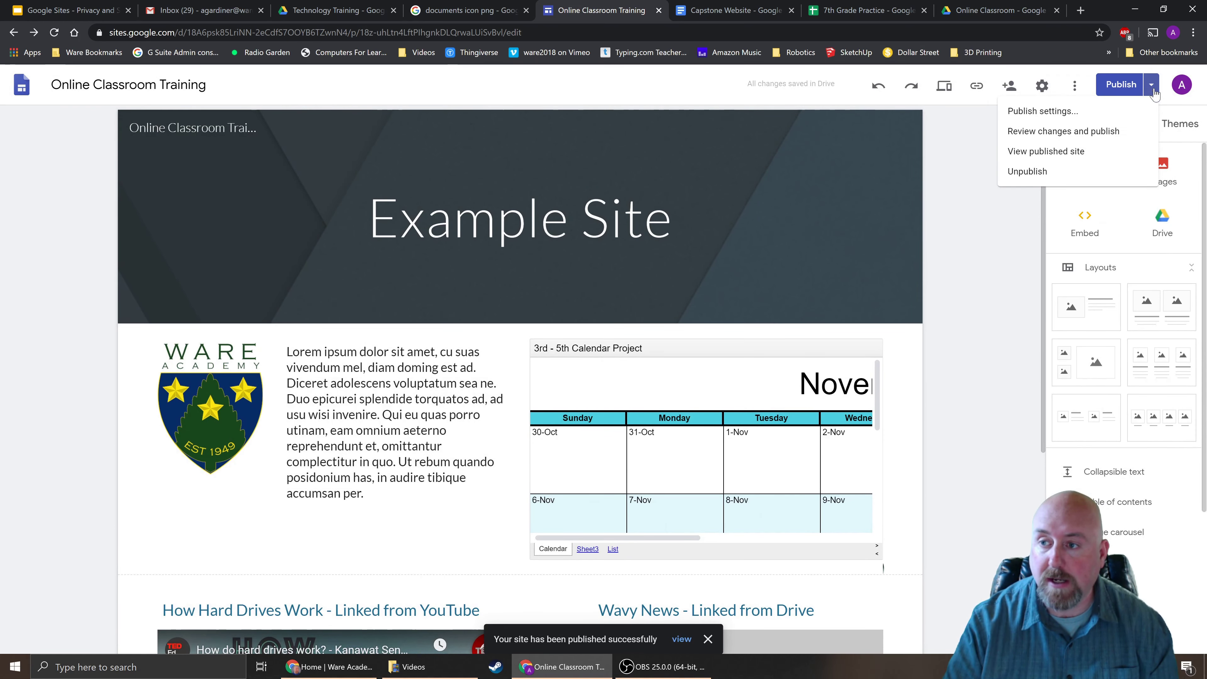
pyautogui.click(1046, 151)
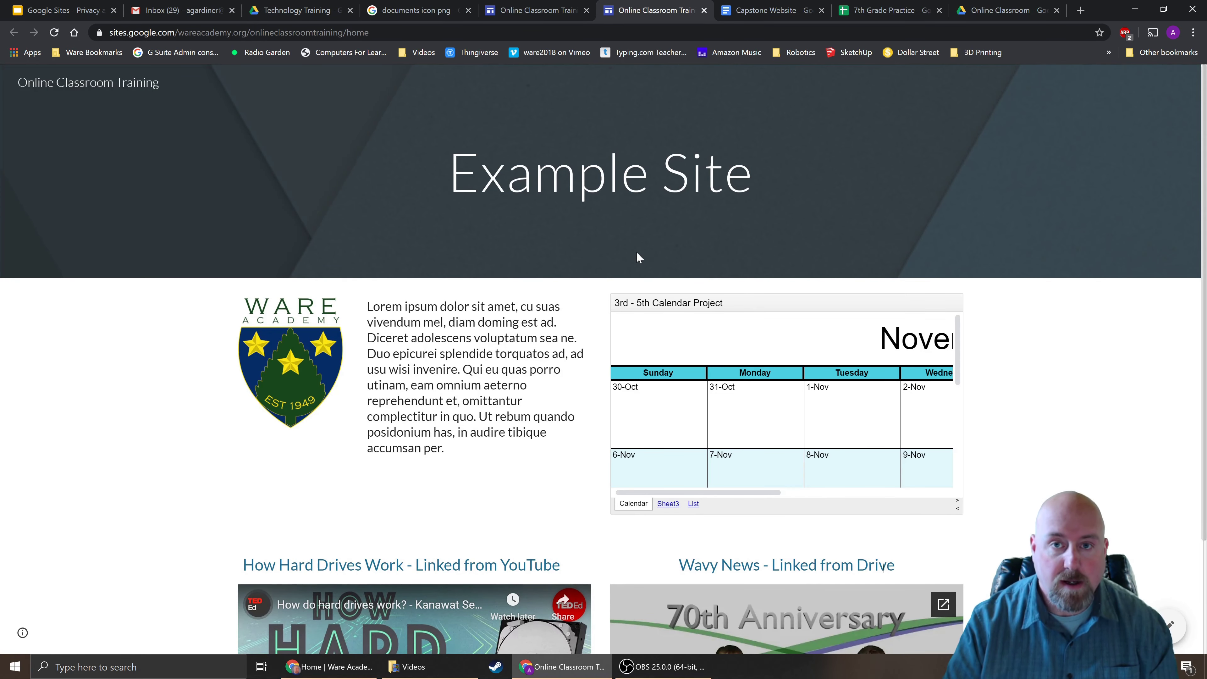
pyautogui.click(537, 10)
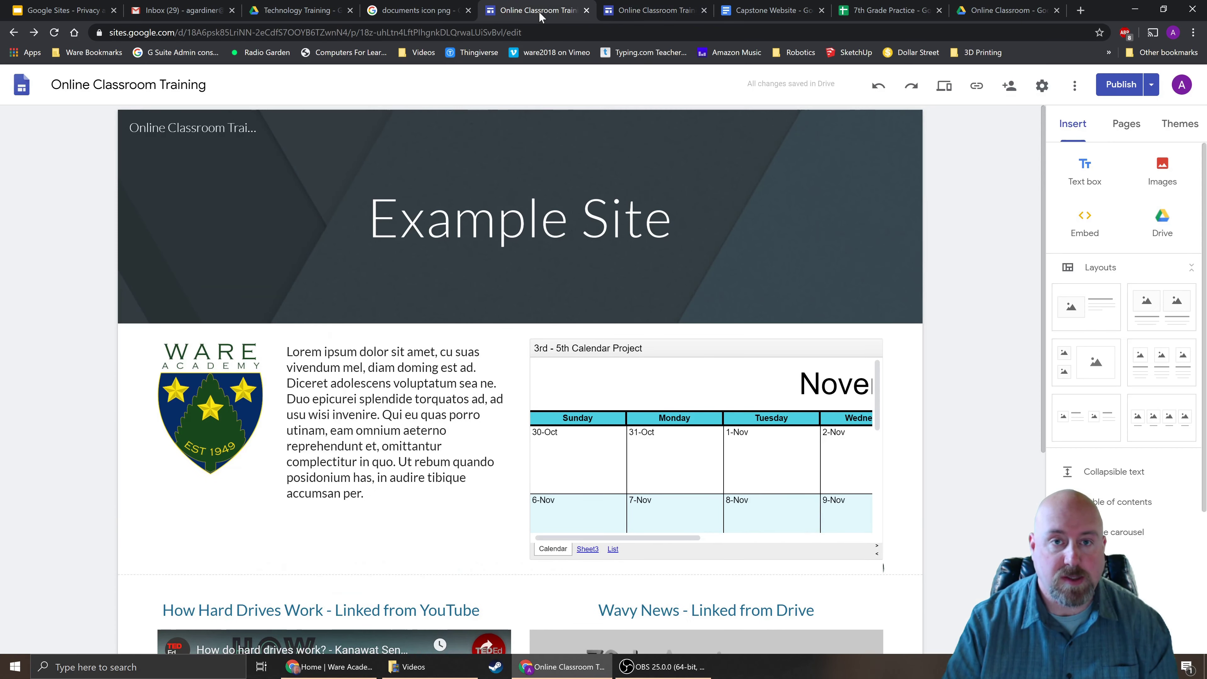
pyautogui.click(640, 13)
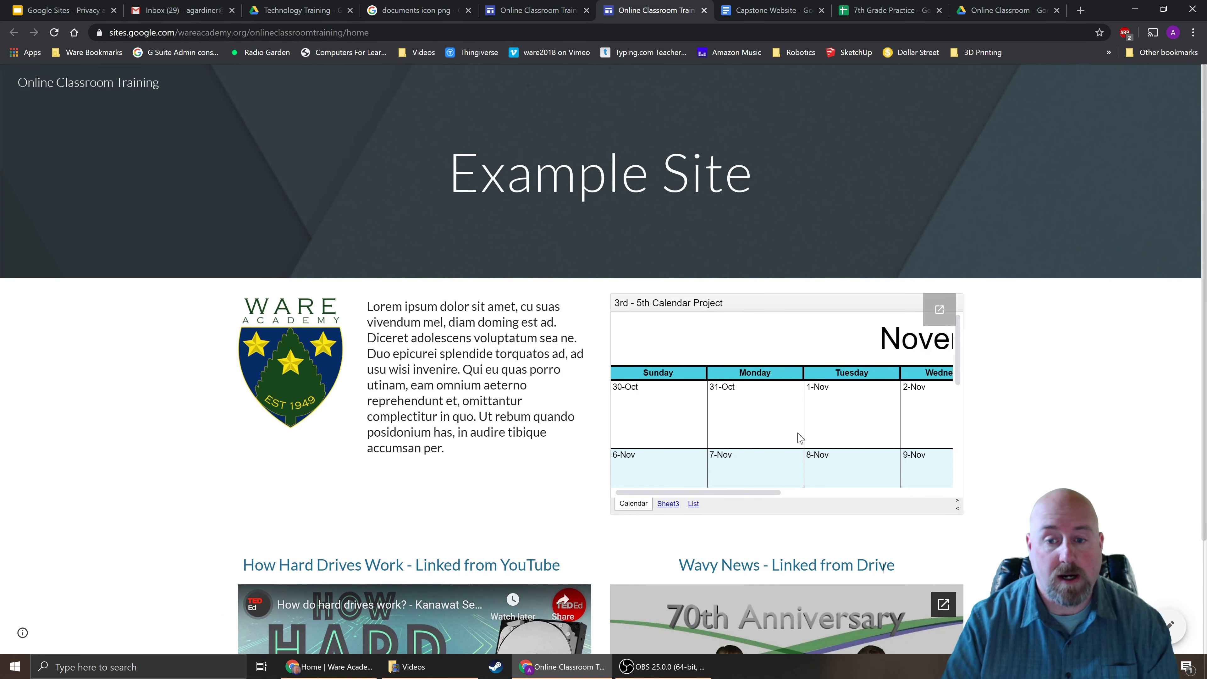
pyautogui.scroll(-3, 575, 457)
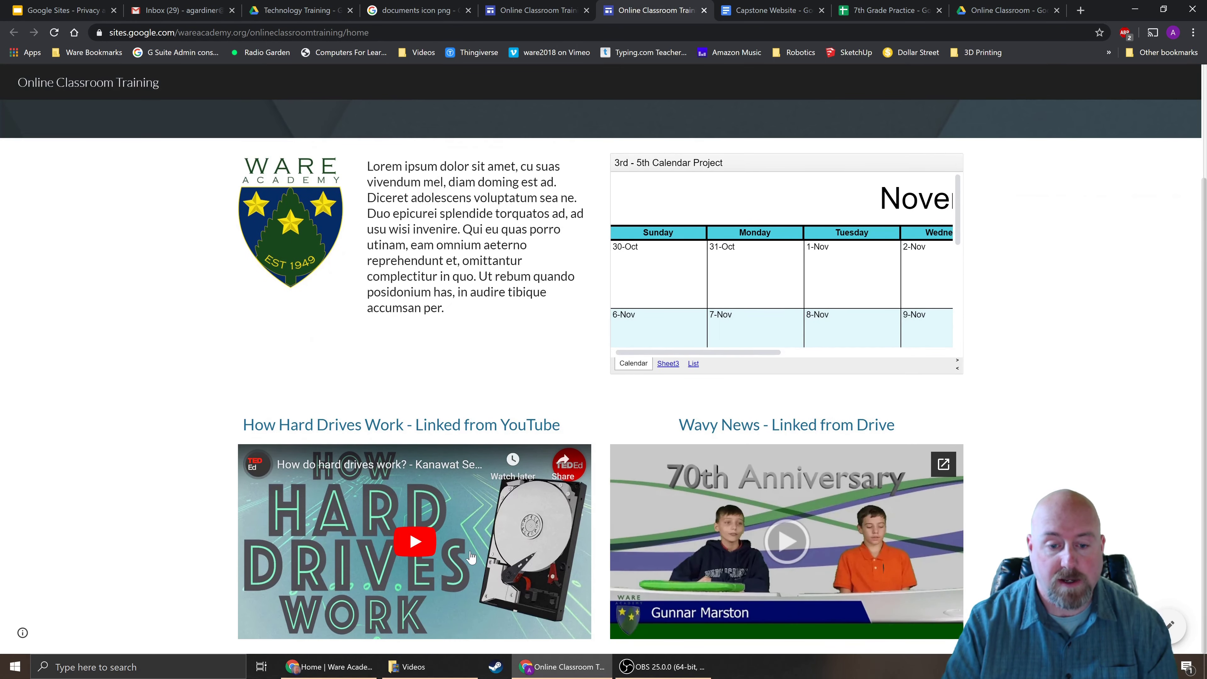
pyautogui.scroll(3, 708, 499)
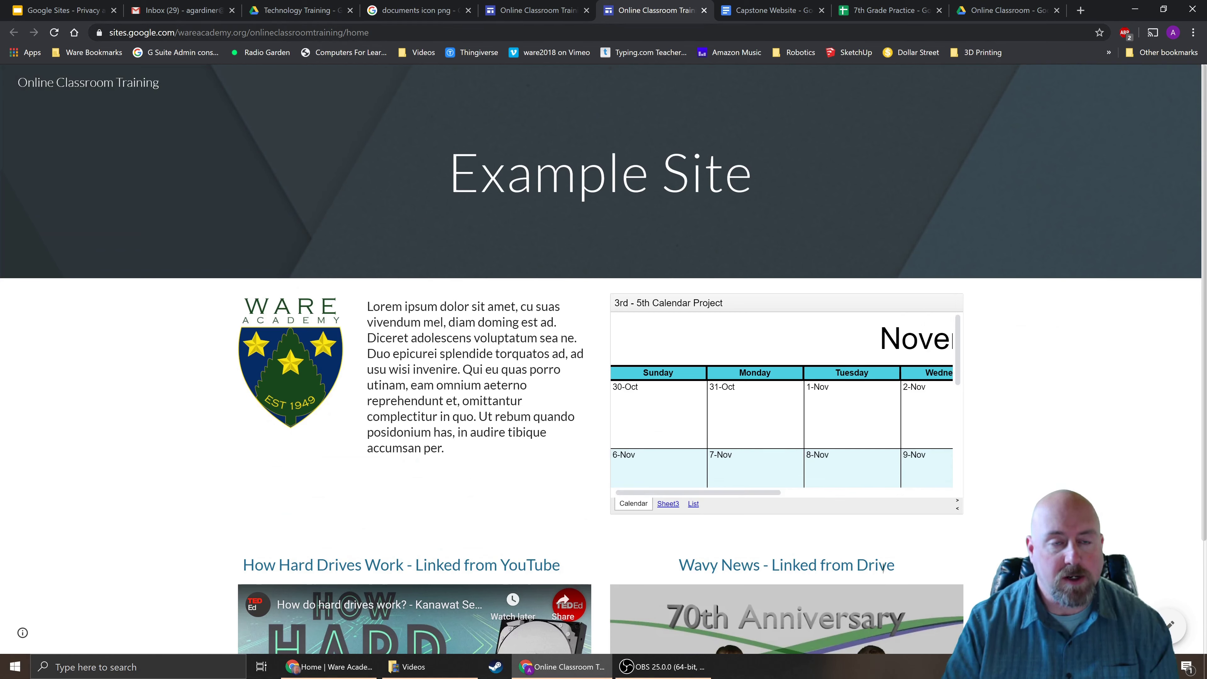
# Step: Copy the published site's address and open it in the other Chrome window to check how its embedded calendar and videos load there
pyautogui.click(266, 31)
pyautogui.hotkey('ctrl', 'c')
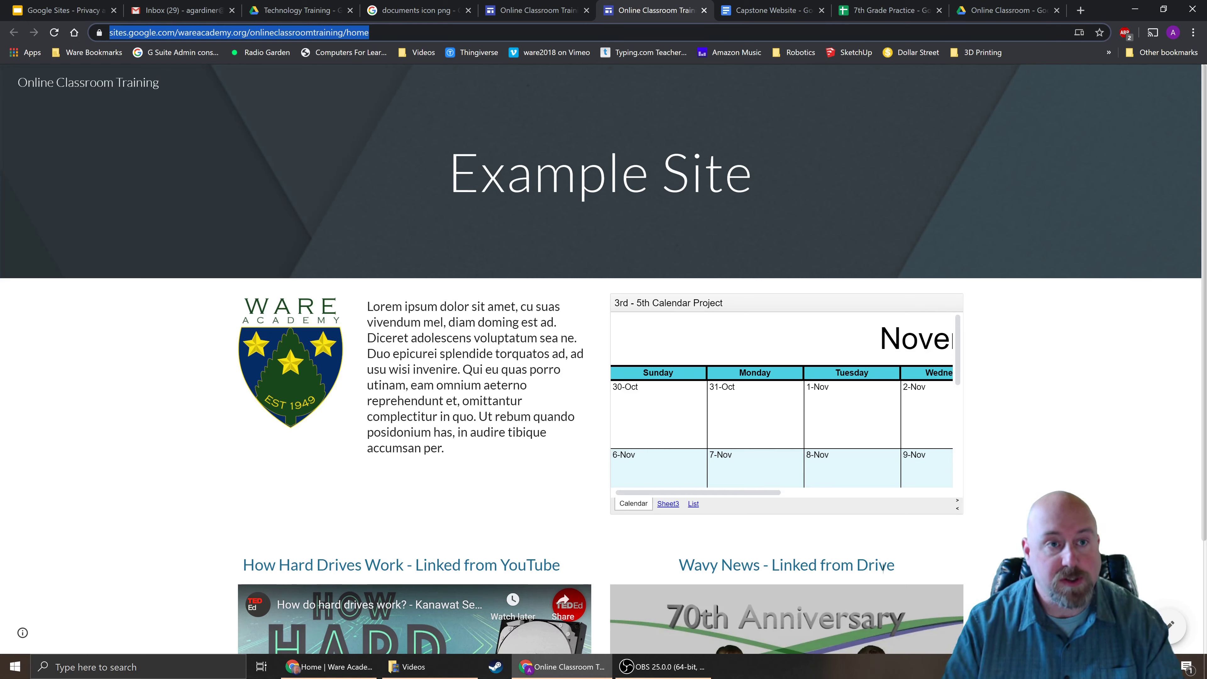
pyautogui.click(333, 667)
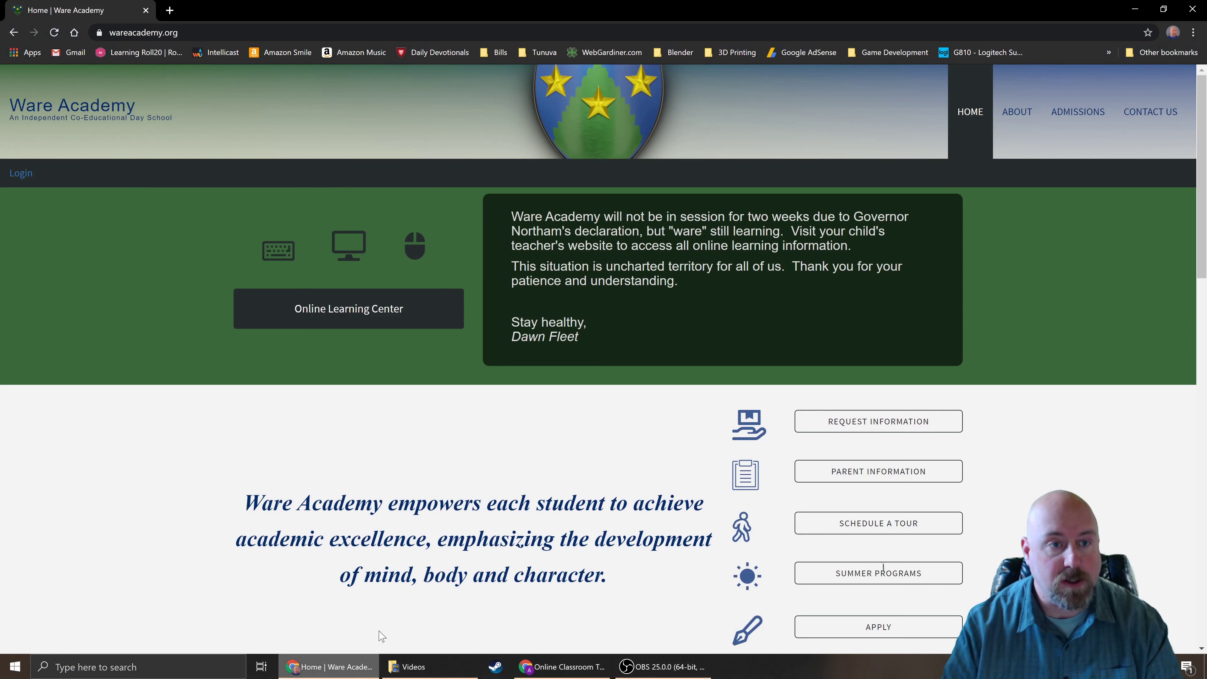
pyautogui.click(170, 10)
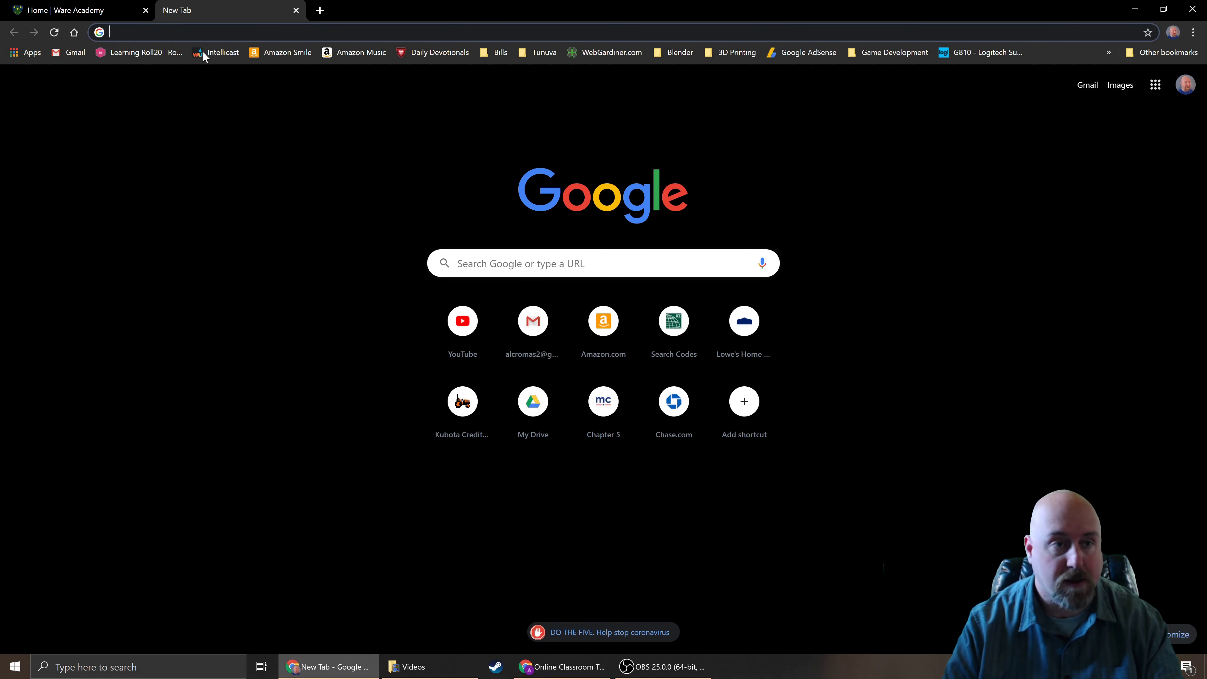
pyautogui.hotkey('ctrl', 'v')
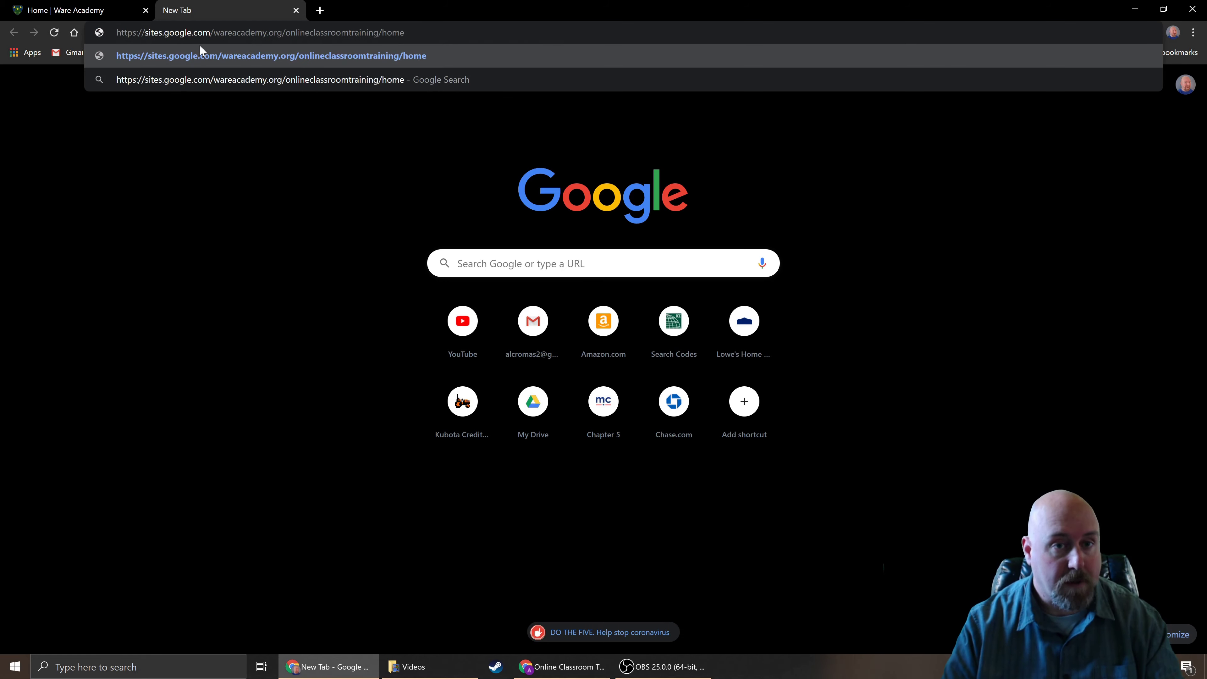
pyautogui.press('Return')
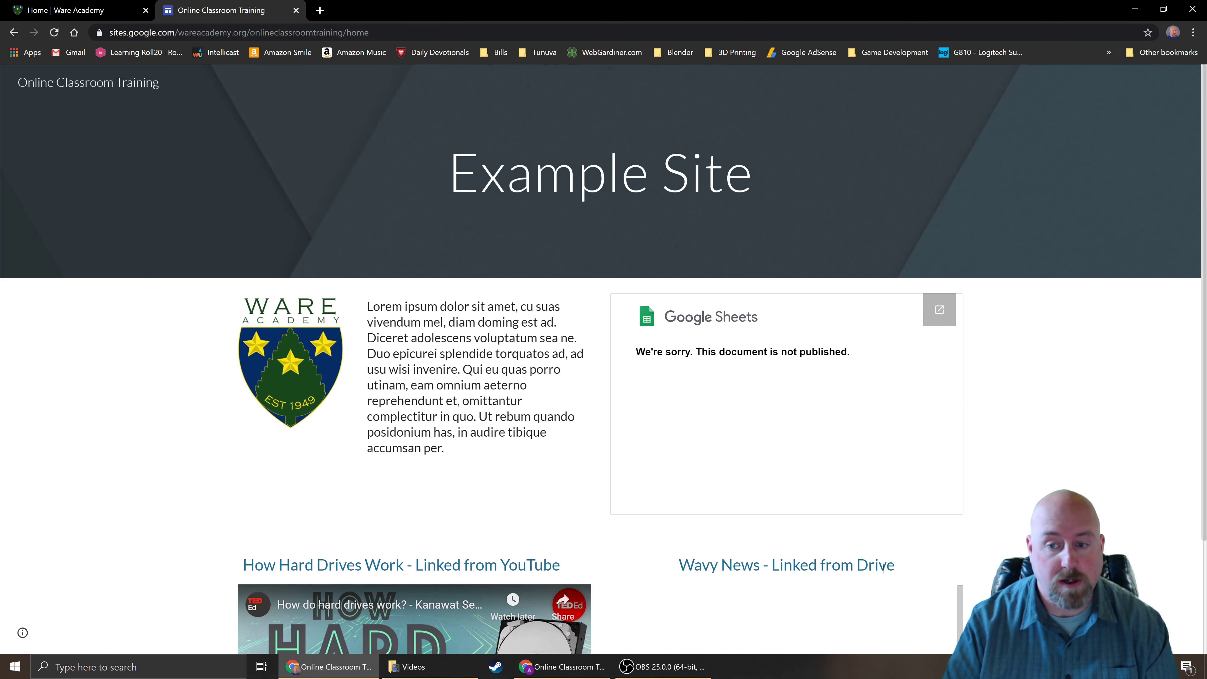
pyautogui.scroll(-3, 1086, 414)
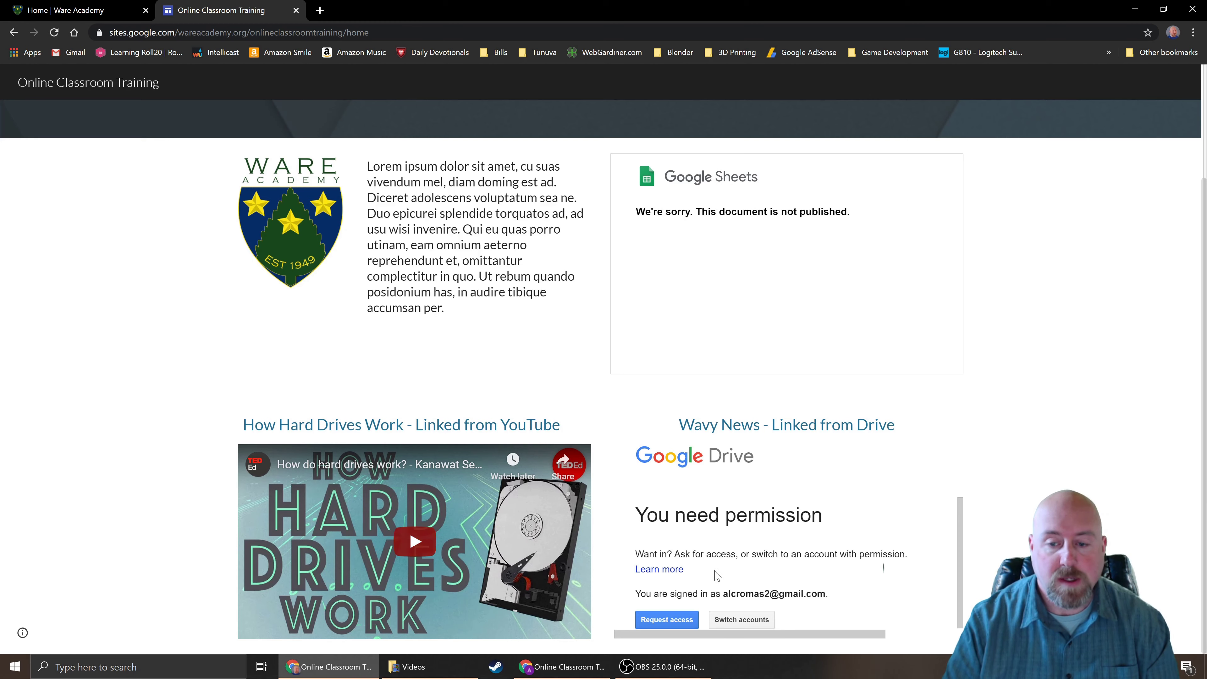
# Step: Return to the site draft and open the embedded 3rd - 5th Calendar Project spreadsheet in its own tab
pyautogui.hotkey('alt', 'Tab')
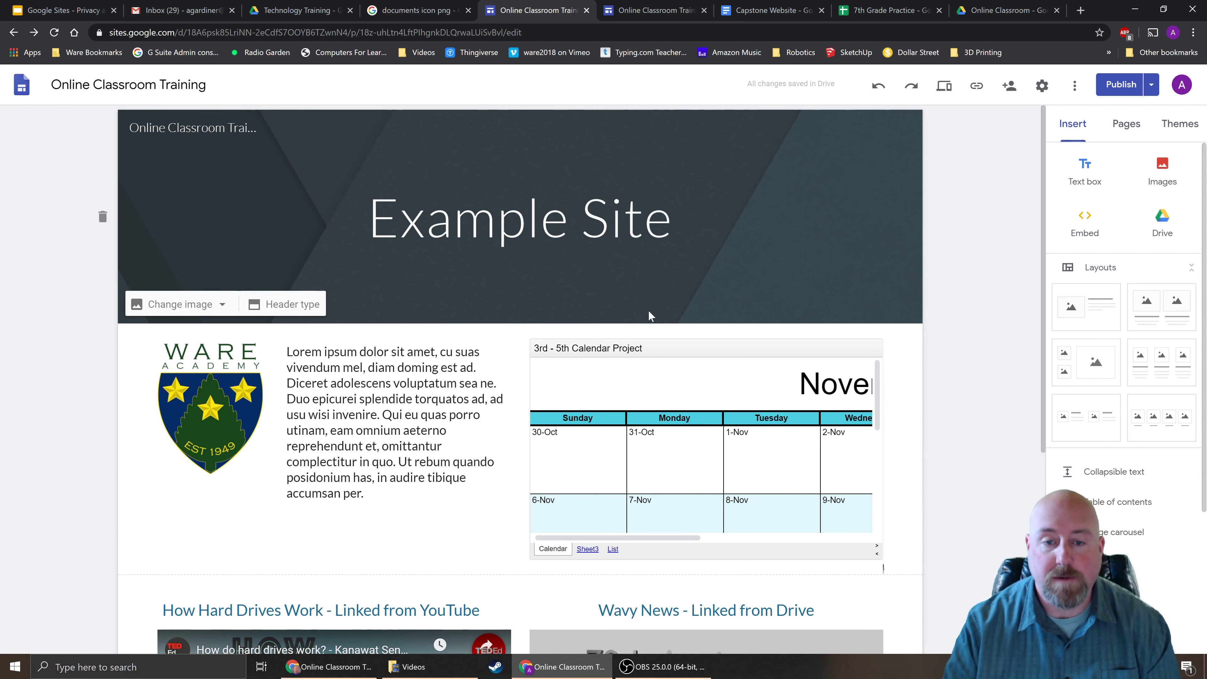
pyautogui.scroll(-3, 706, 285)
pyautogui.click(707, 285)
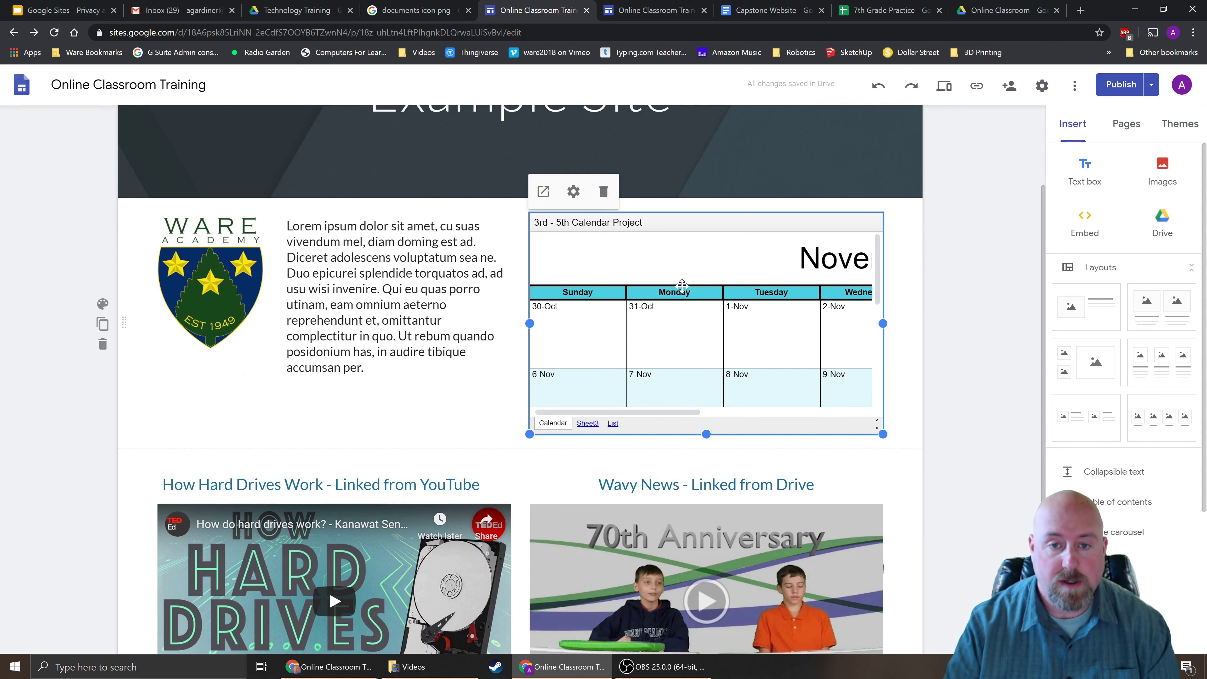
pyautogui.click(544, 194)
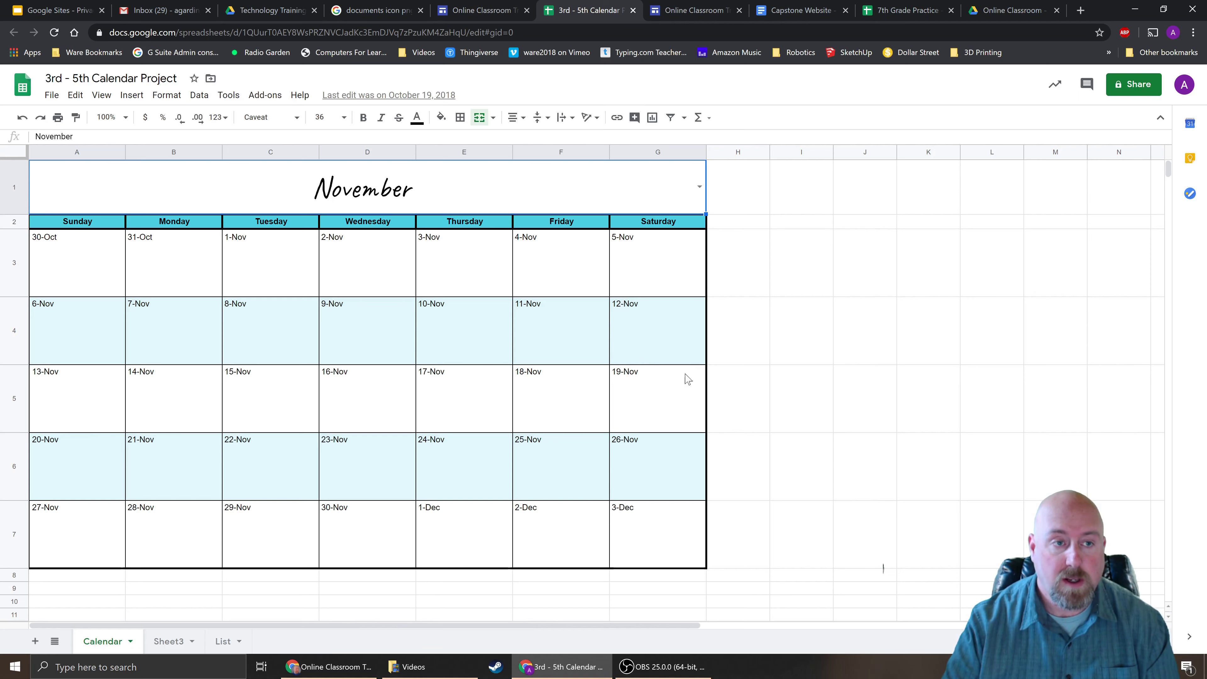
# Step: Set the calendar spreadsheet's link sharing to On - Public on the web, with anyone allowed to view and no sign-in required
pyautogui.click(1135, 87)
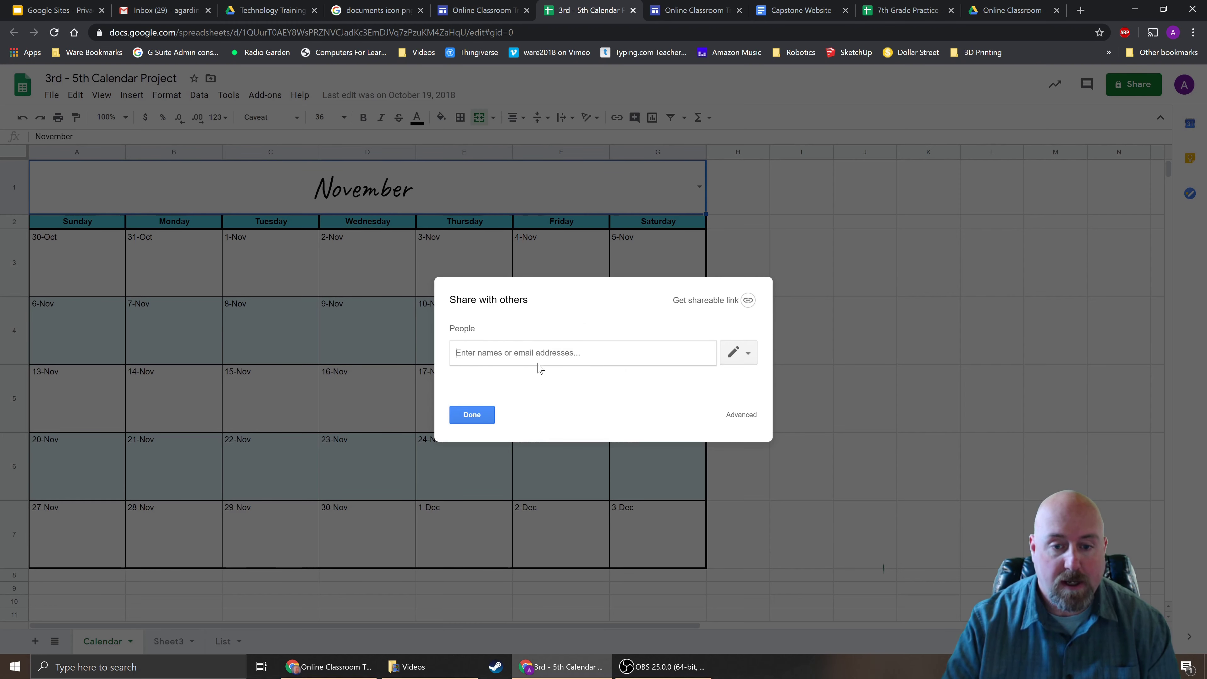
pyautogui.click(745, 416)
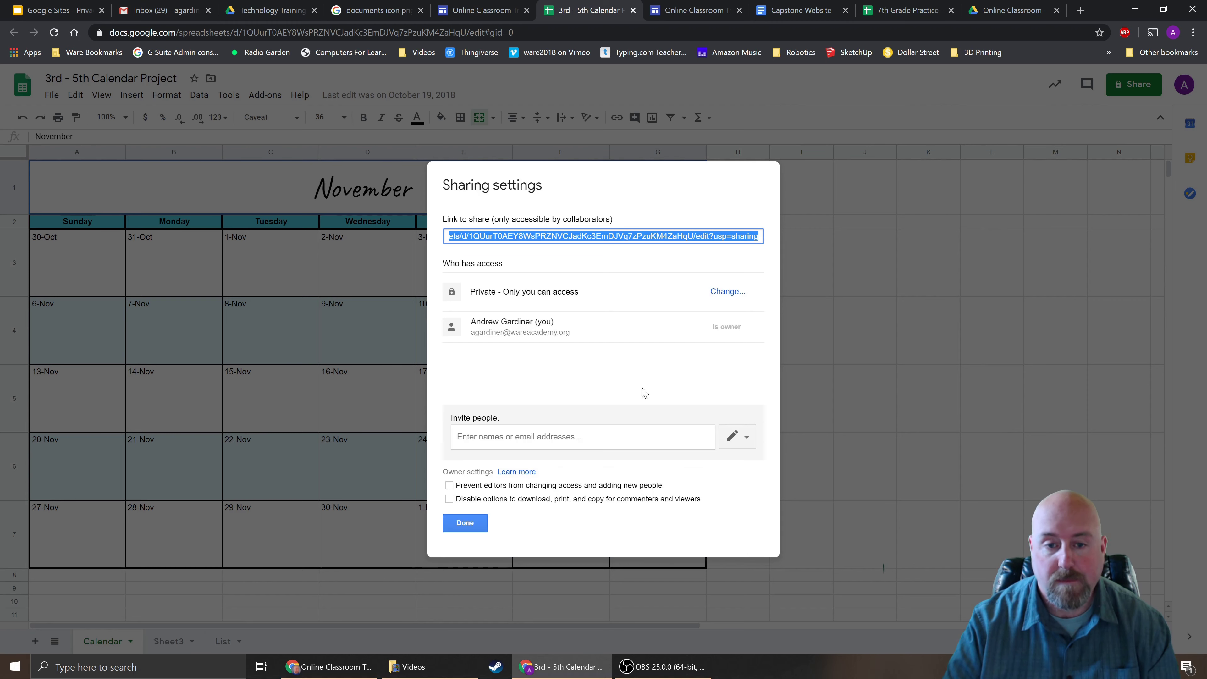
pyautogui.moveTo(473, 296); pyautogui.dragTo(579, 300)
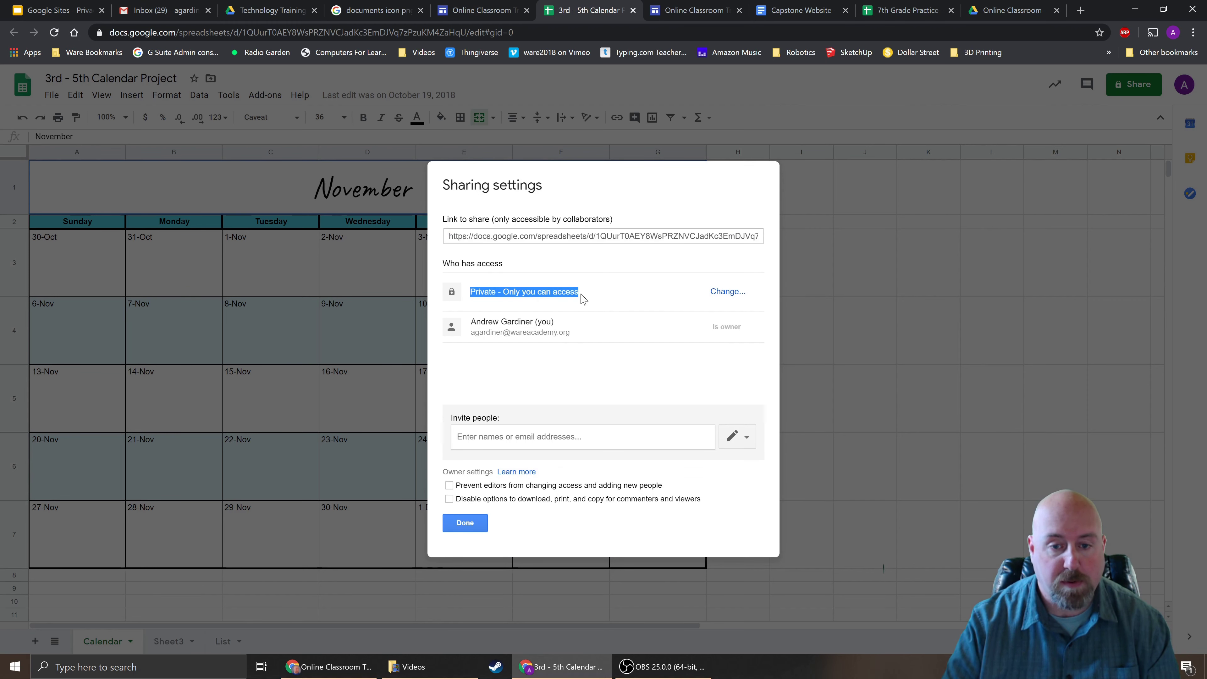
pyautogui.click(607, 301)
pyautogui.click(735, 293)
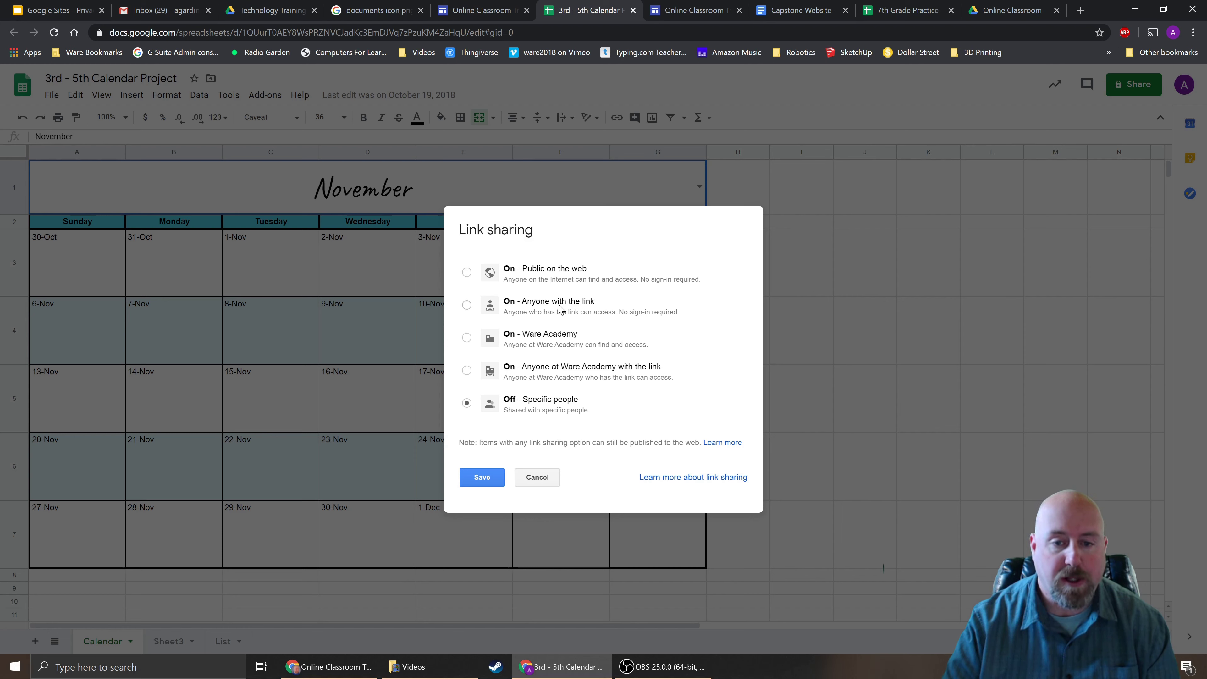
pyautogui.click(547, 271)
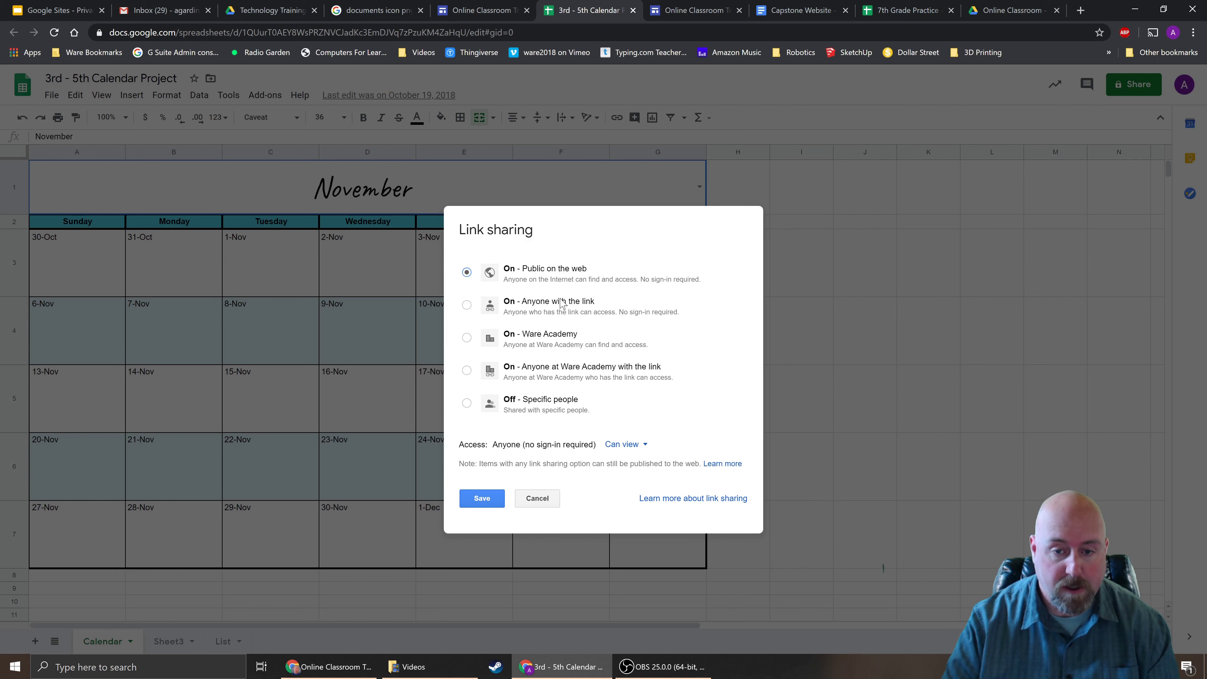
pyautogui.click(481, 498)
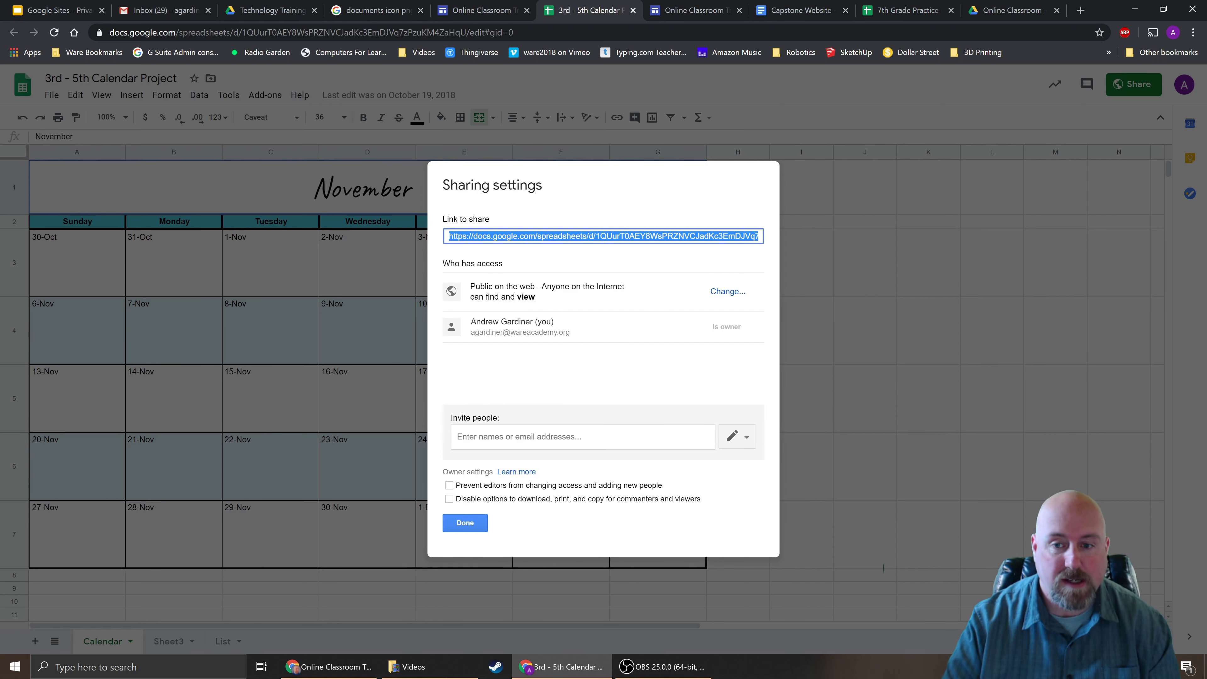
pyautogui.click(465, 523)
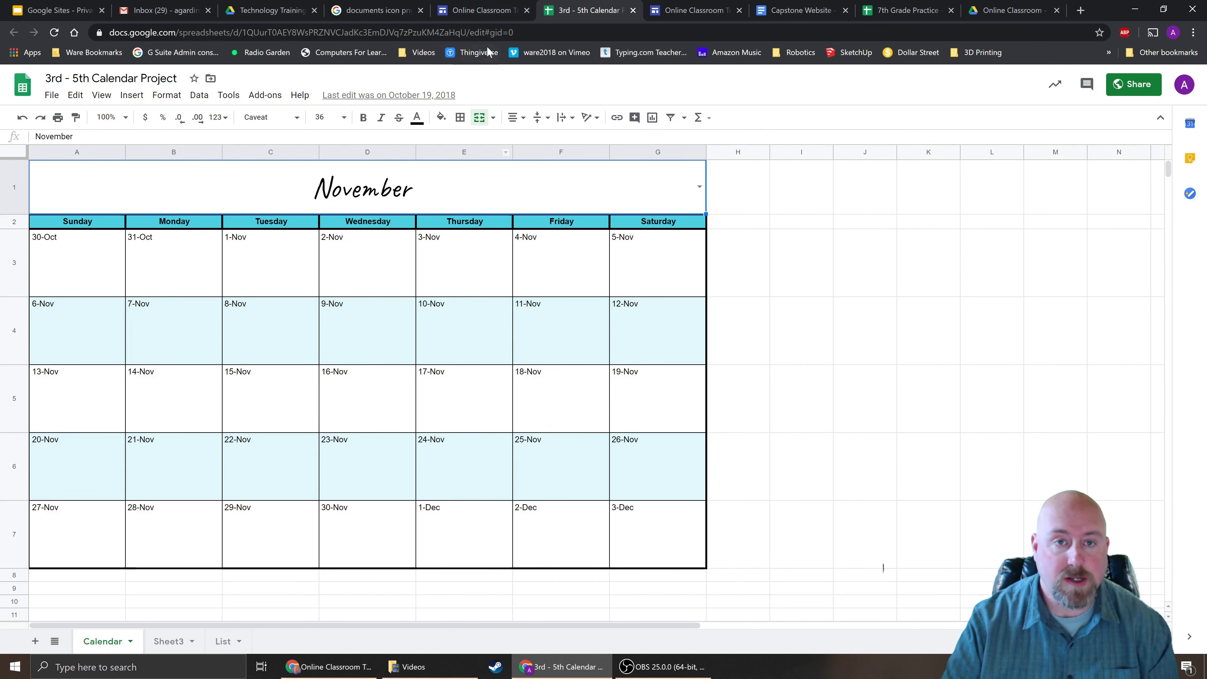
# Step: Reload the published site in the other Chrome window and check how the embedded calendar and Wavy News video load
pyautogui.click(480, 10)
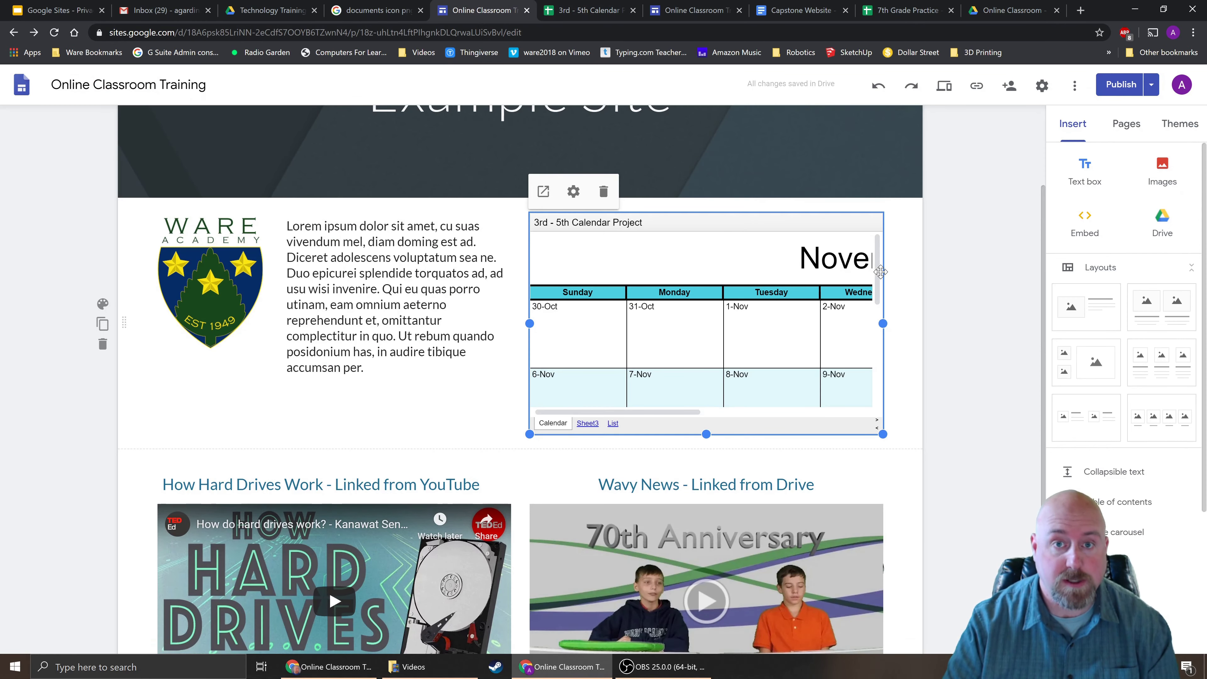
pyautogui.click(319, 675)
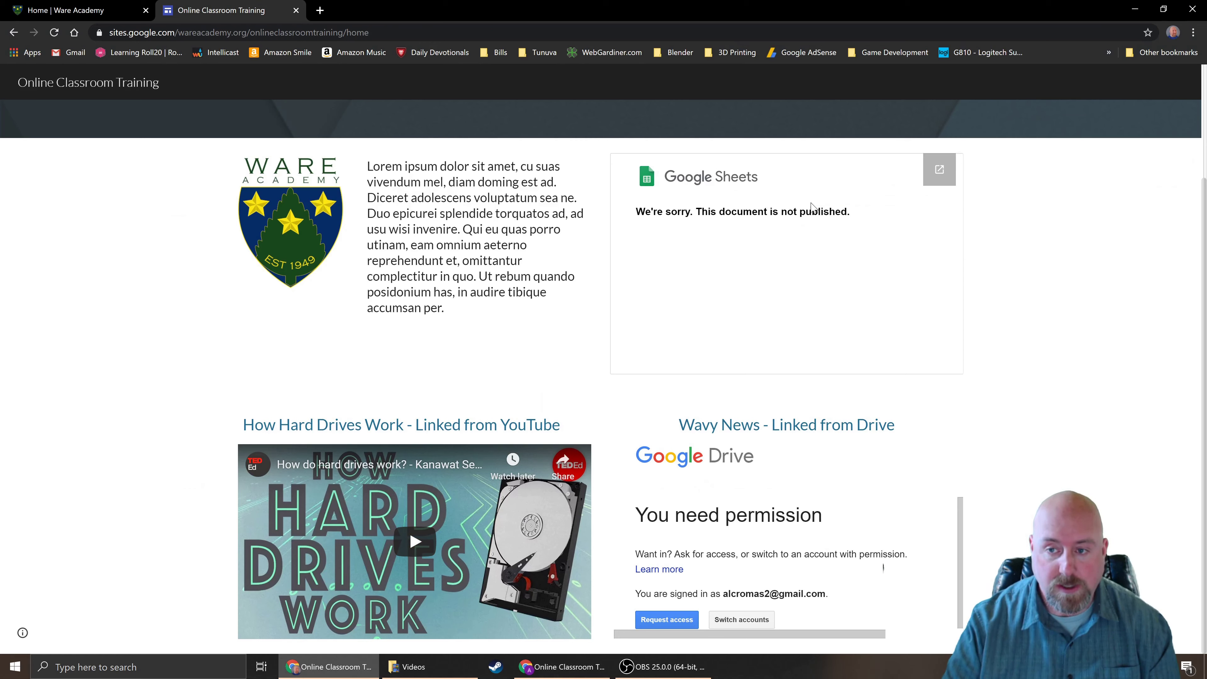
pyautogui.click(54, 32)
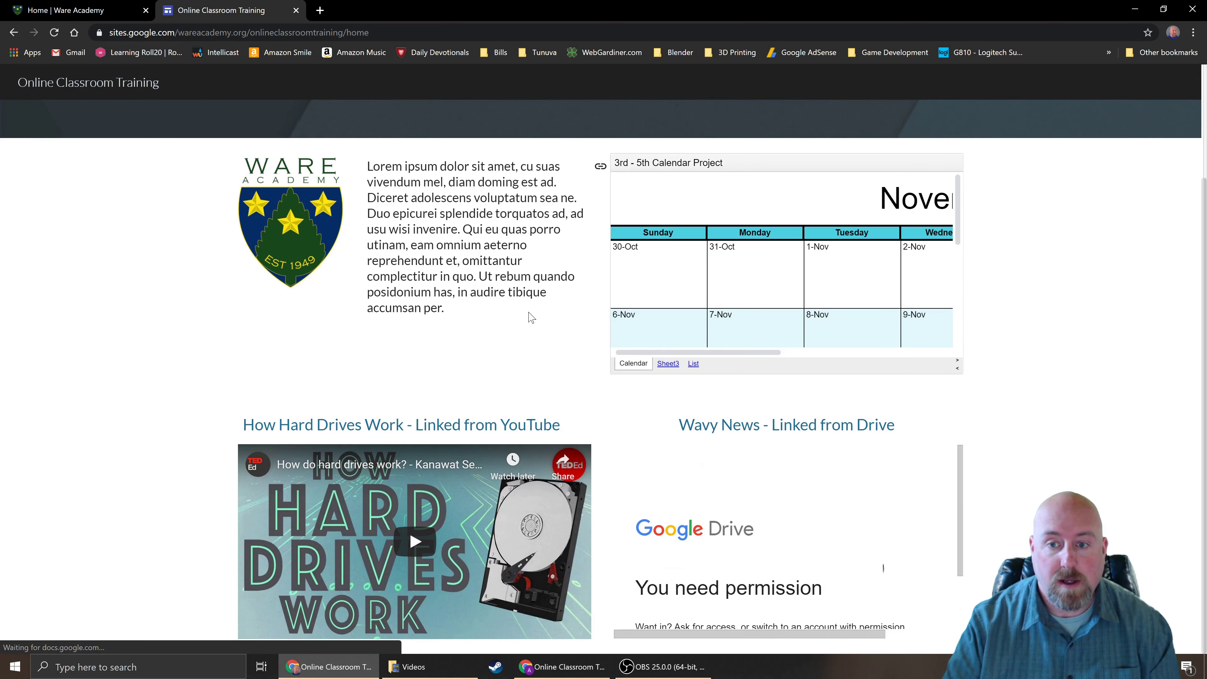
pyautogui.moveTo(957, 216)
pyautogui.mouseDown()
pyautogui.moveTo(957, 262)
pyautogui.moveTo(958, 206)
pyautogui.mouseUp()
pyautogui.moveTo(677, 352)
pyautogui.mouseDown()
pyautogui.moveTo(835, 351)
pyautogui.moveTo(676, 351)
pyautogui.mouseUp()
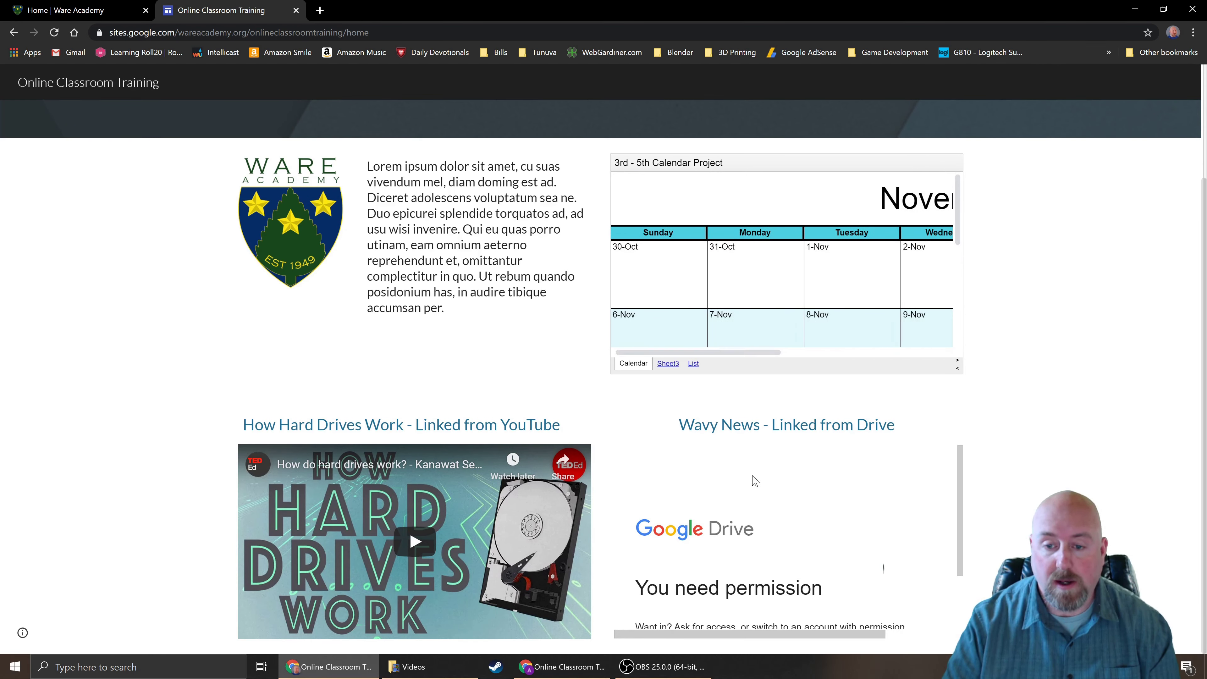
pyautogui.scroll(-2, 842, 521)
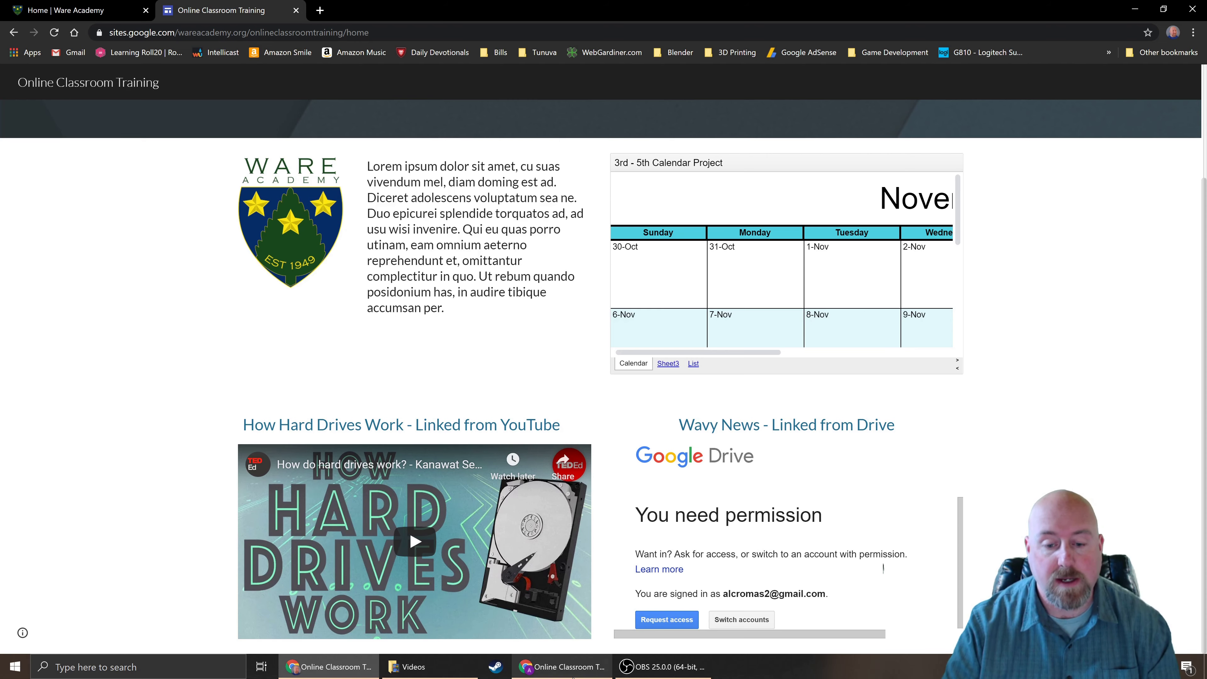
# Step: Return to the site draft and open the embedded Wavy News video in its own tab
pyautogui.click(605, 672)
pyautogui.scroll(-3, 953, 331)
pyautogui.click(722, 370)
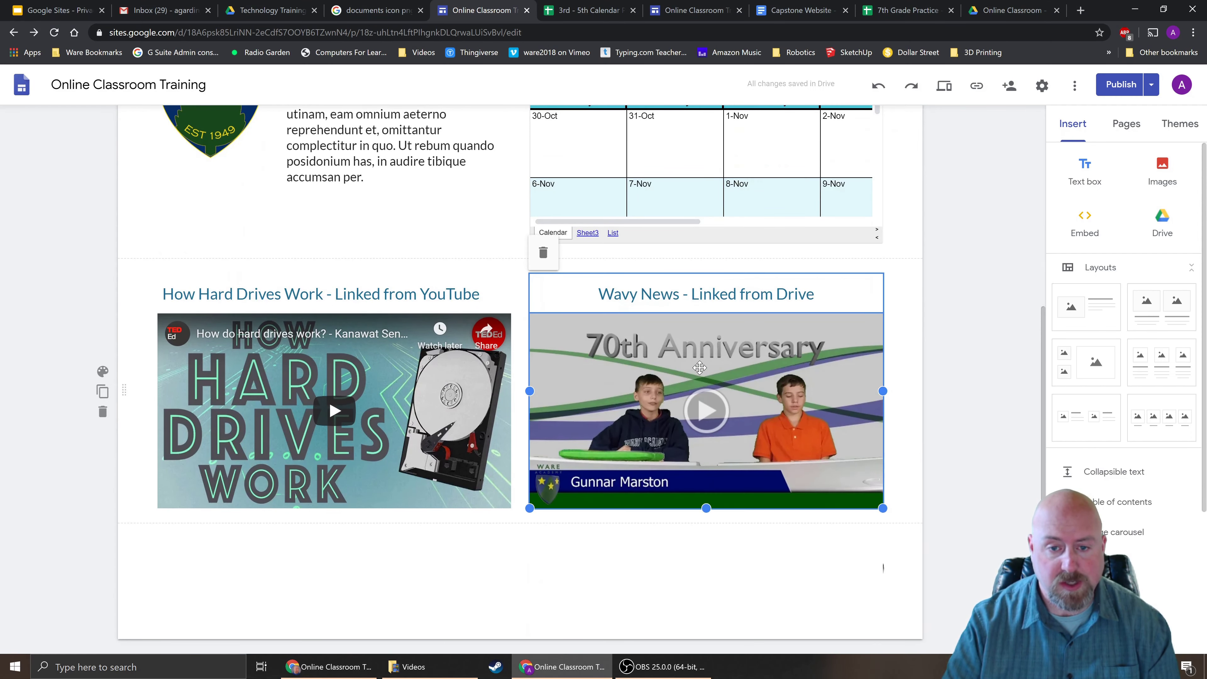
pyautogui.click(675, 383)
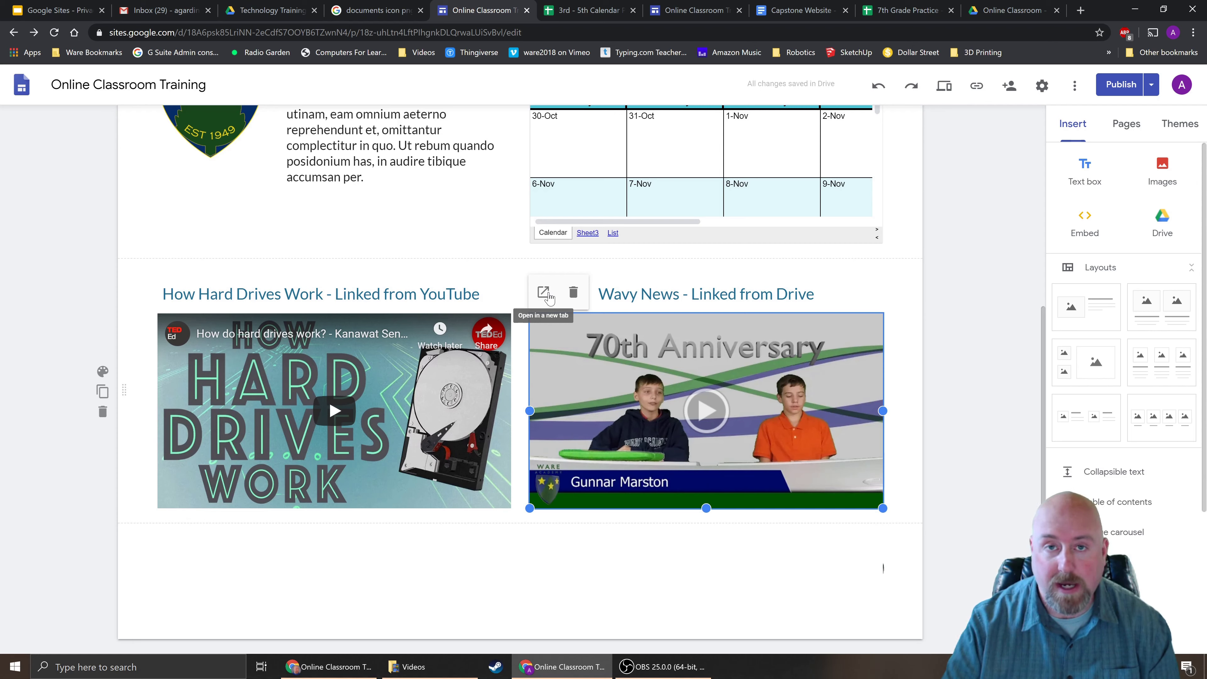
pyautogui.click(919, 326)
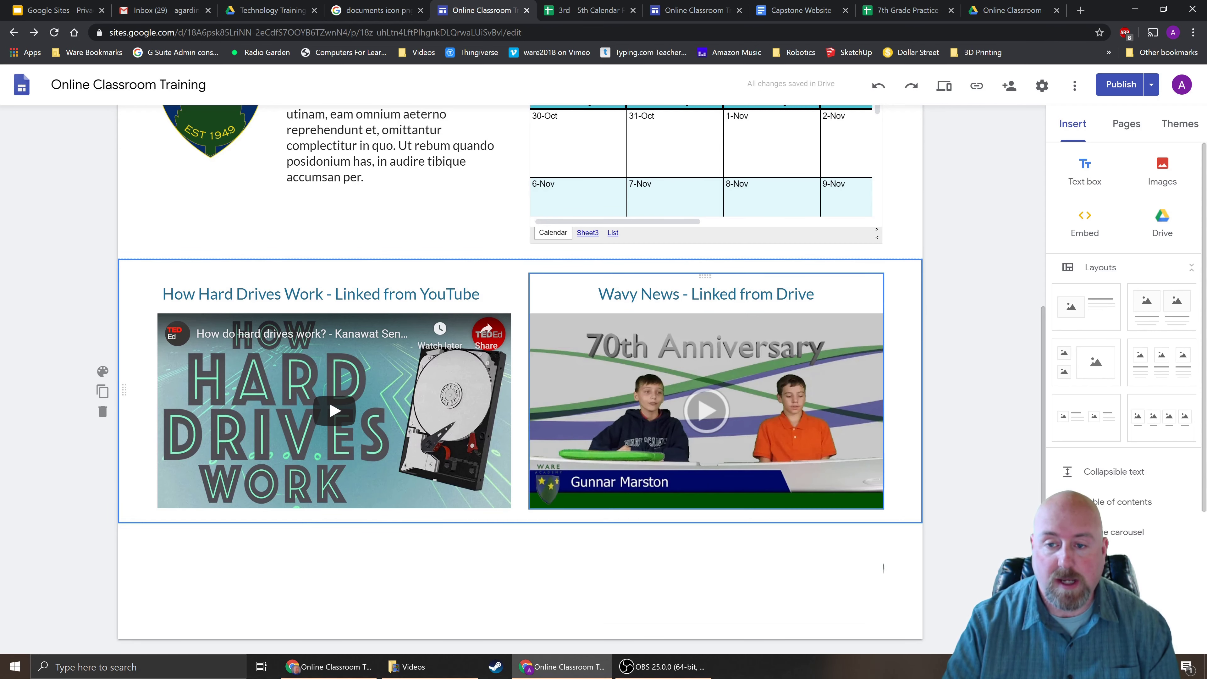
pyautogui.click(718, 391)
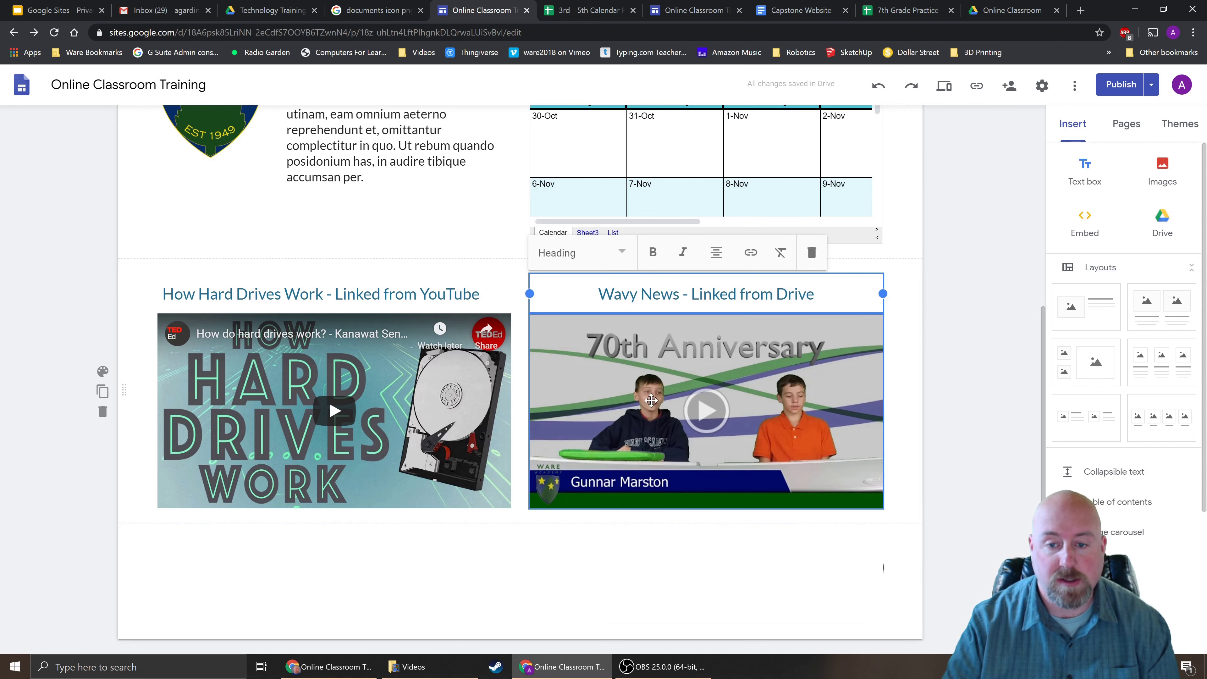
pyautogui.click(665, 423)
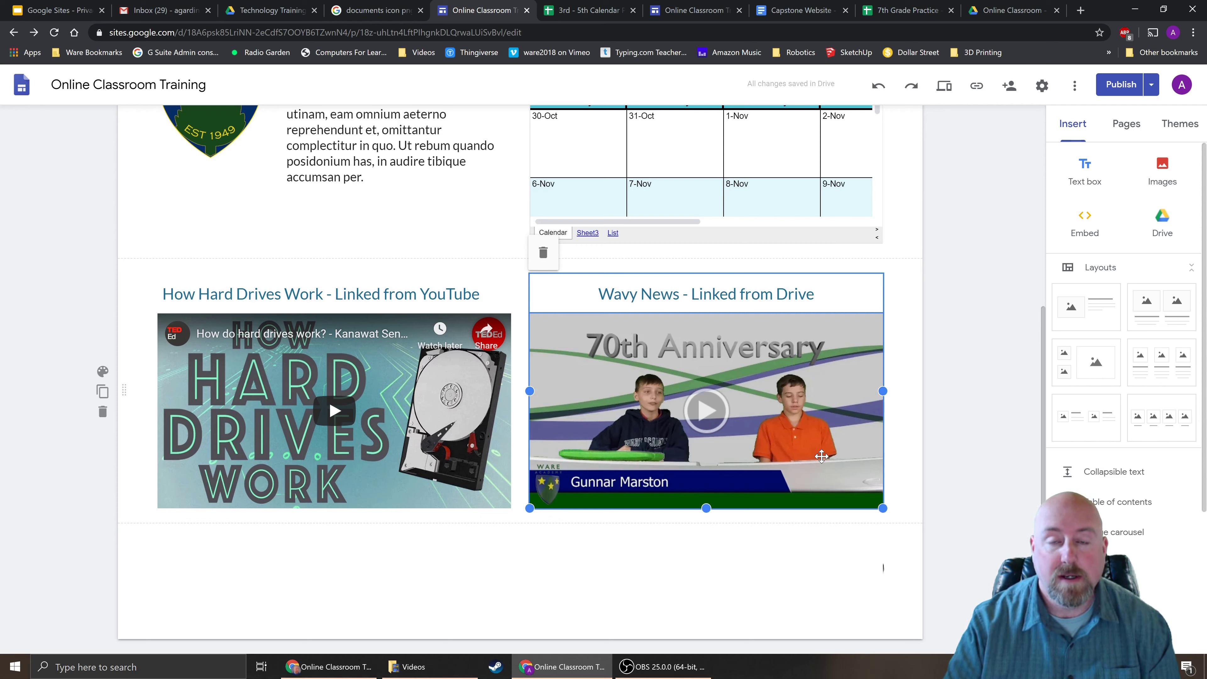
pyautogui.click(622, 362)
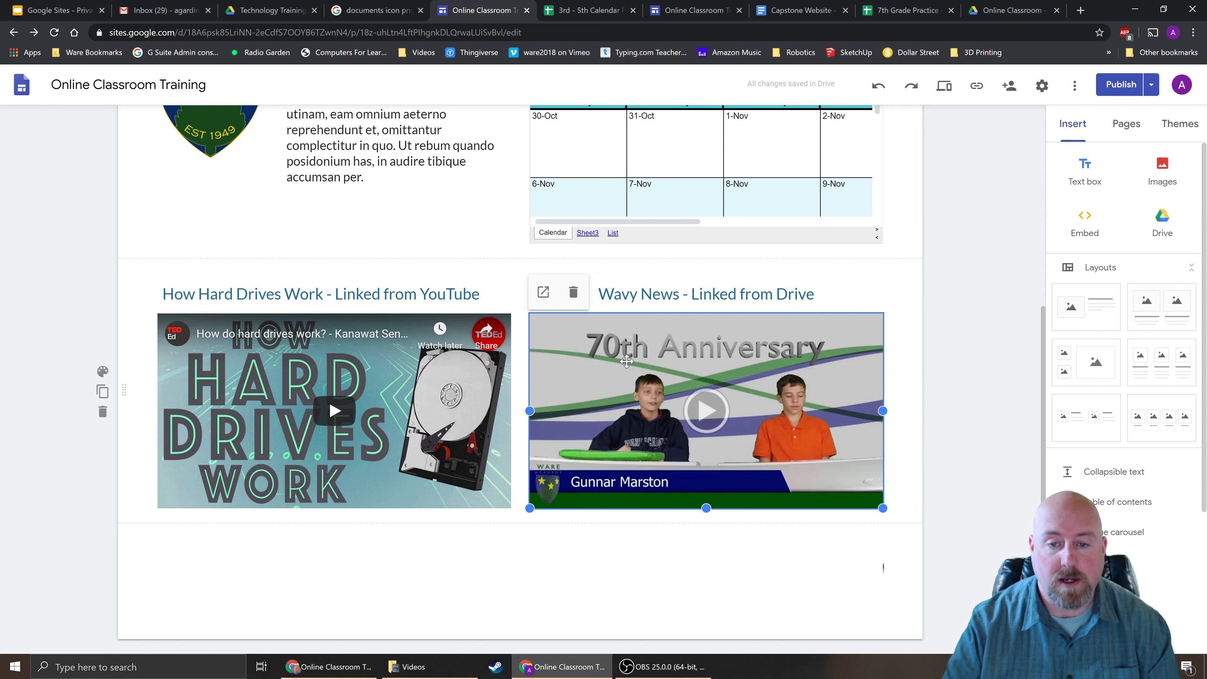
pyautogui.click(543, 293)
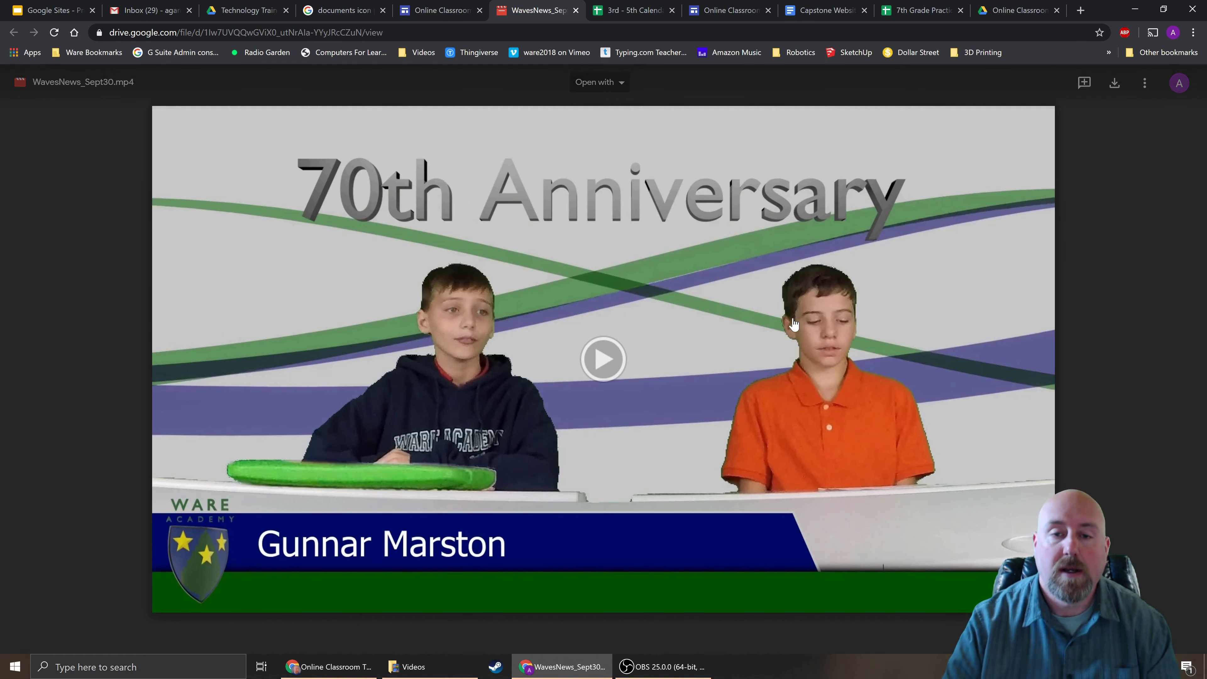
# Step: Open the advanced sharing settings of WavesNews_Sept30.mp4 and review who has access to the video
pyautogui.click(1146, 88)
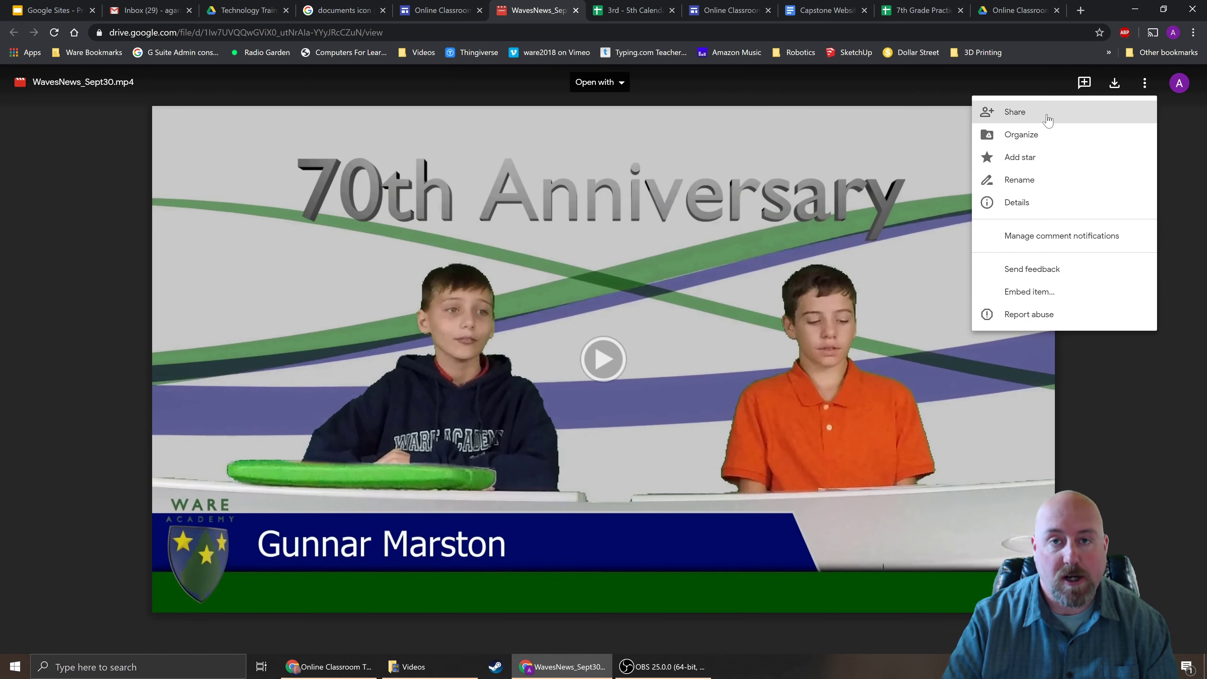
pyautogui.click(1027, 114)
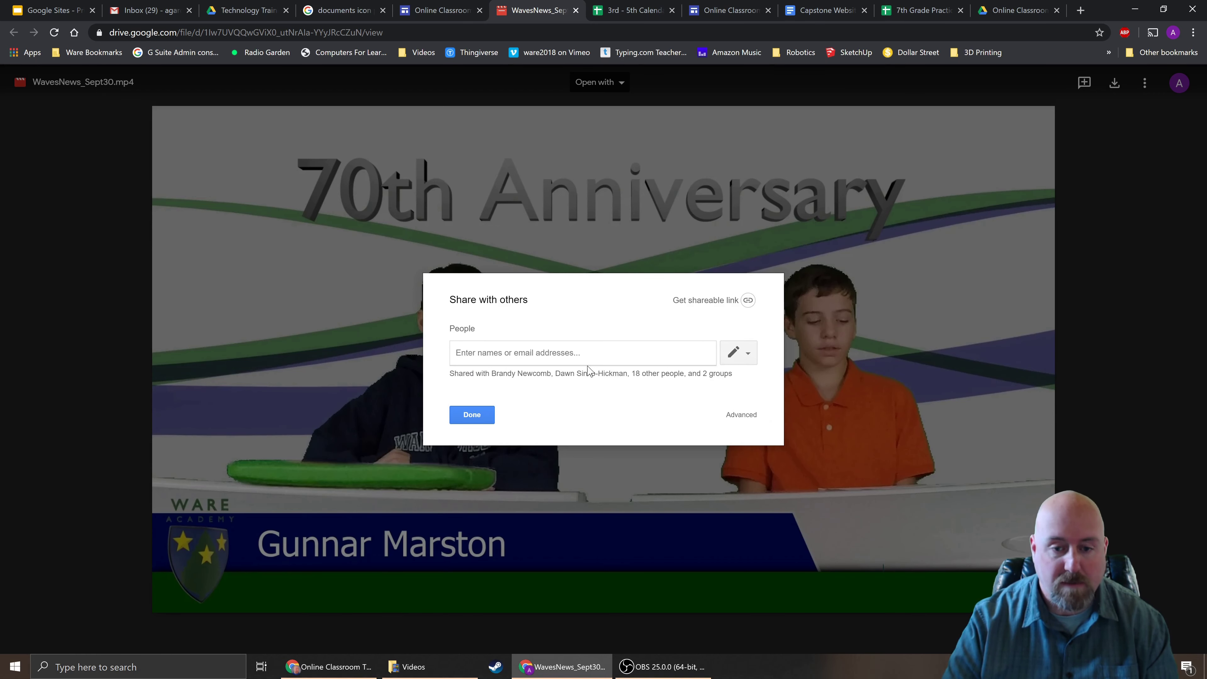
pyautogui.click(741, 416)
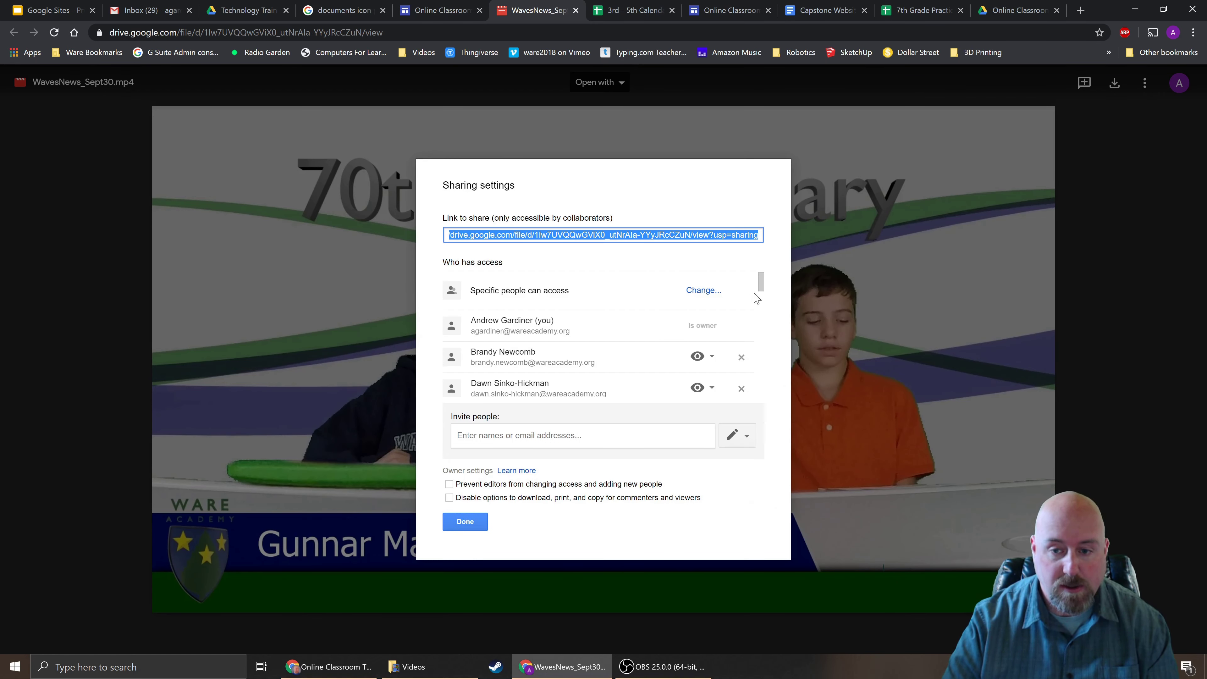
pyautogui.moveTo(761, 285); pyautogui.dragTo(770, 408)
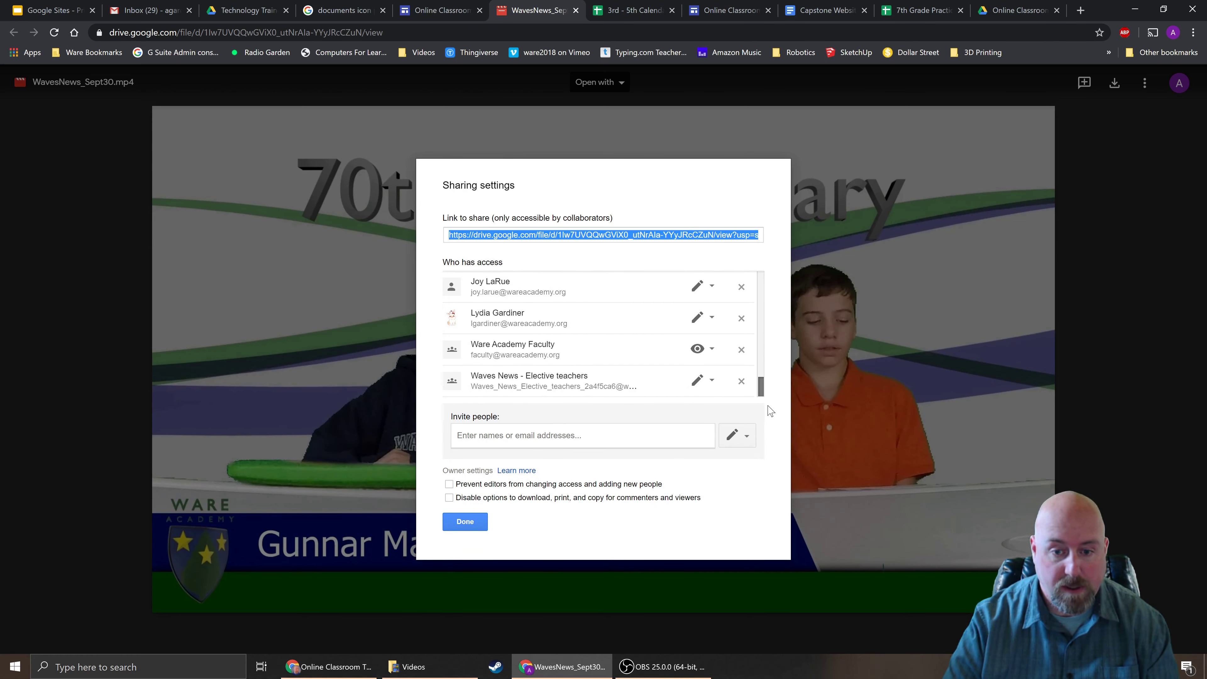
pyautogui.moveTo(770, 410); pyautogui.dragTo(767, 283)
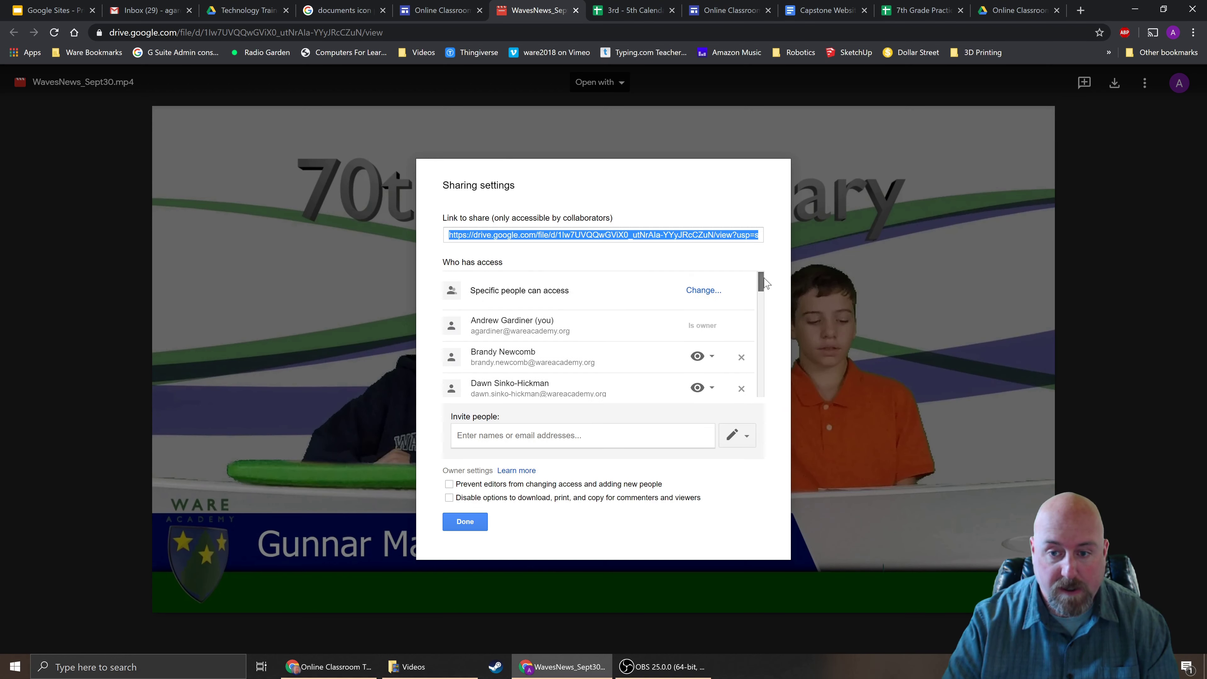
pyautogui.moveTo(470, 290); pyautogui.dragTo(575, 297)
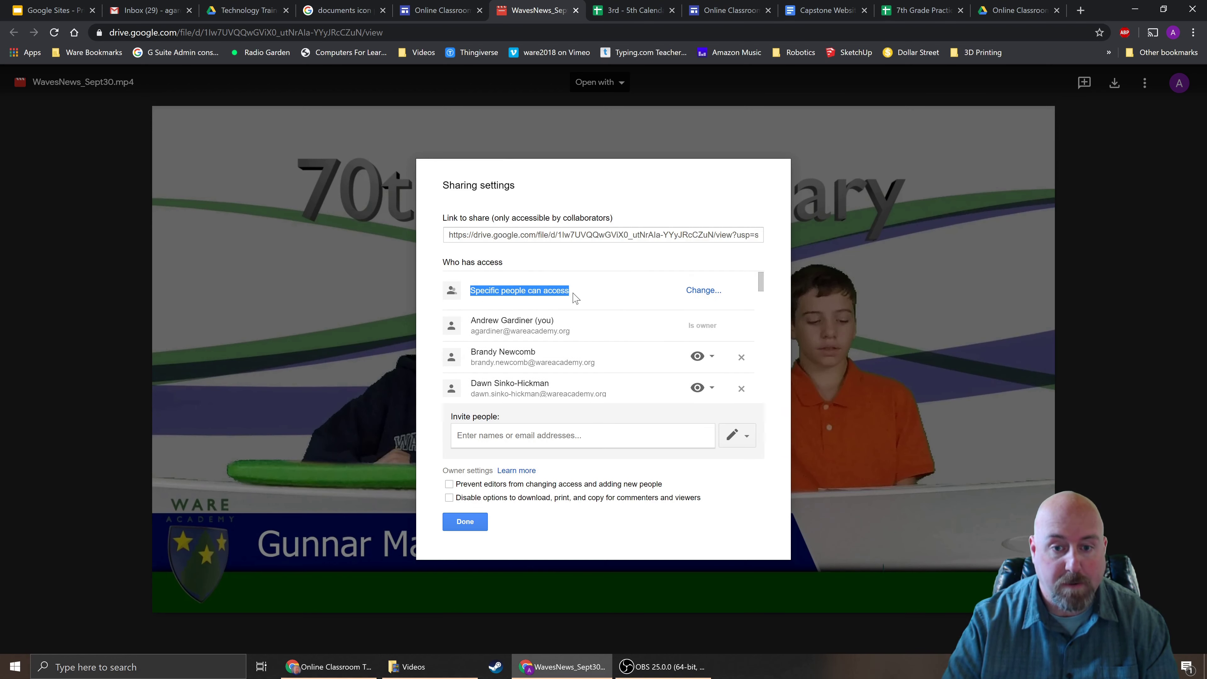
# Step: Set the video's link sharing to On - Public on the web with view access, and reload the published site in the other window
pyautogui.click(698, 292)
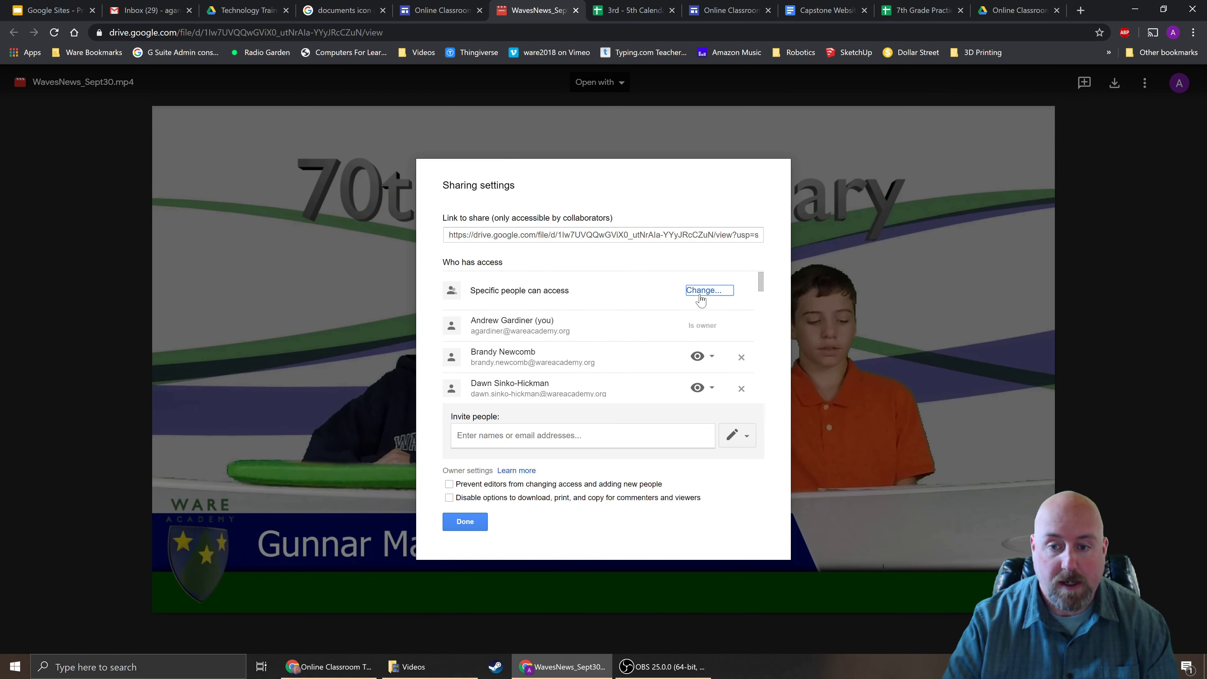
pyautogui.click(467, 271)
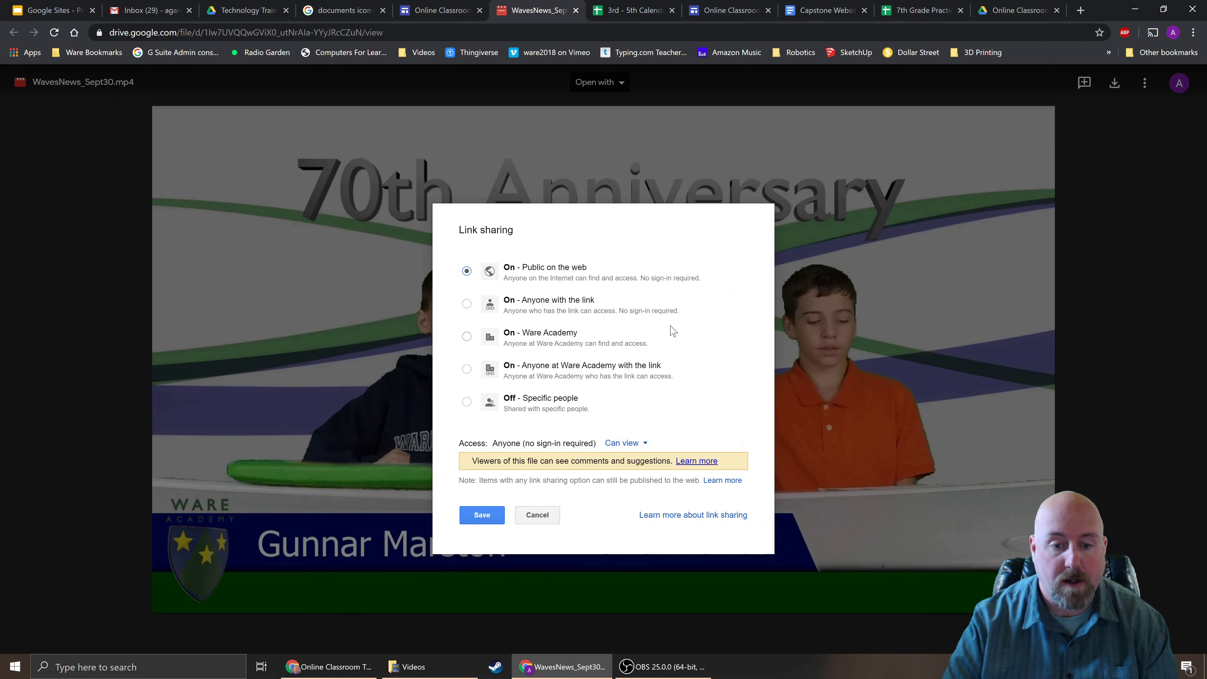
pyautogui.click(483, 516)
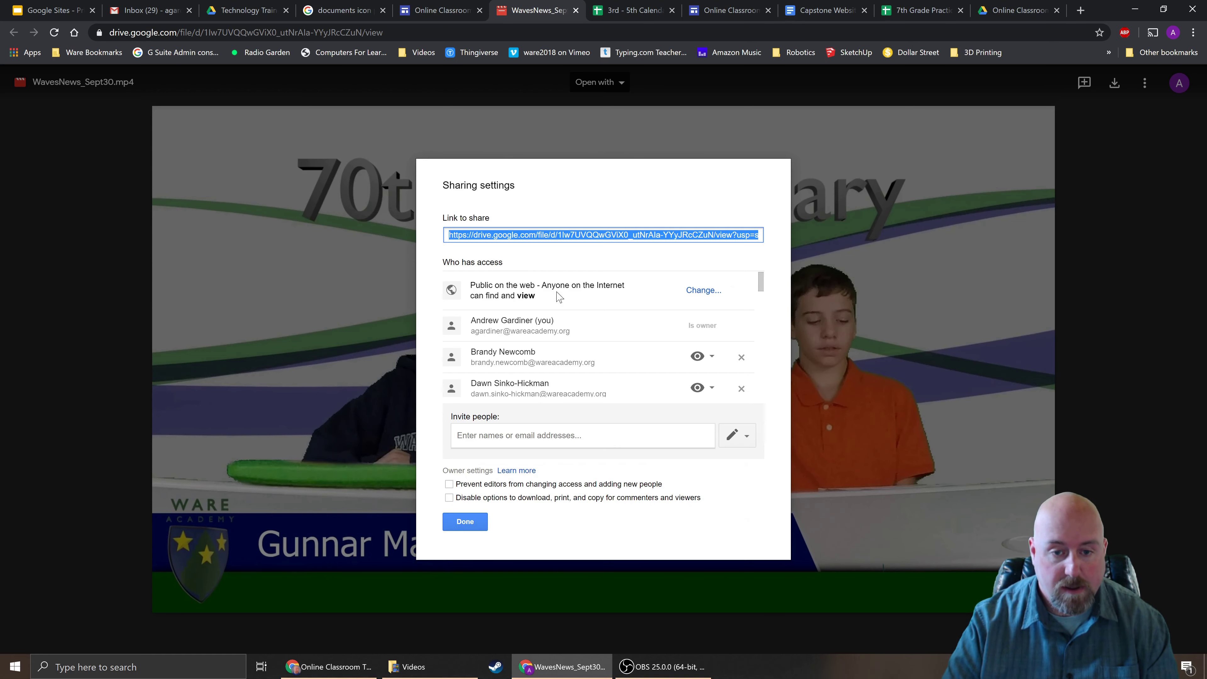
pyautogui.moveTo(555, 285)
pyautogui.mouseDown()
pyautogui.moveTo(635, 297)
pyautogui.moveTo(505, 300)
pyautogui.moveTo(537, 299)
pyautogui.mouseUp()
pyautogui.click(546, 301)
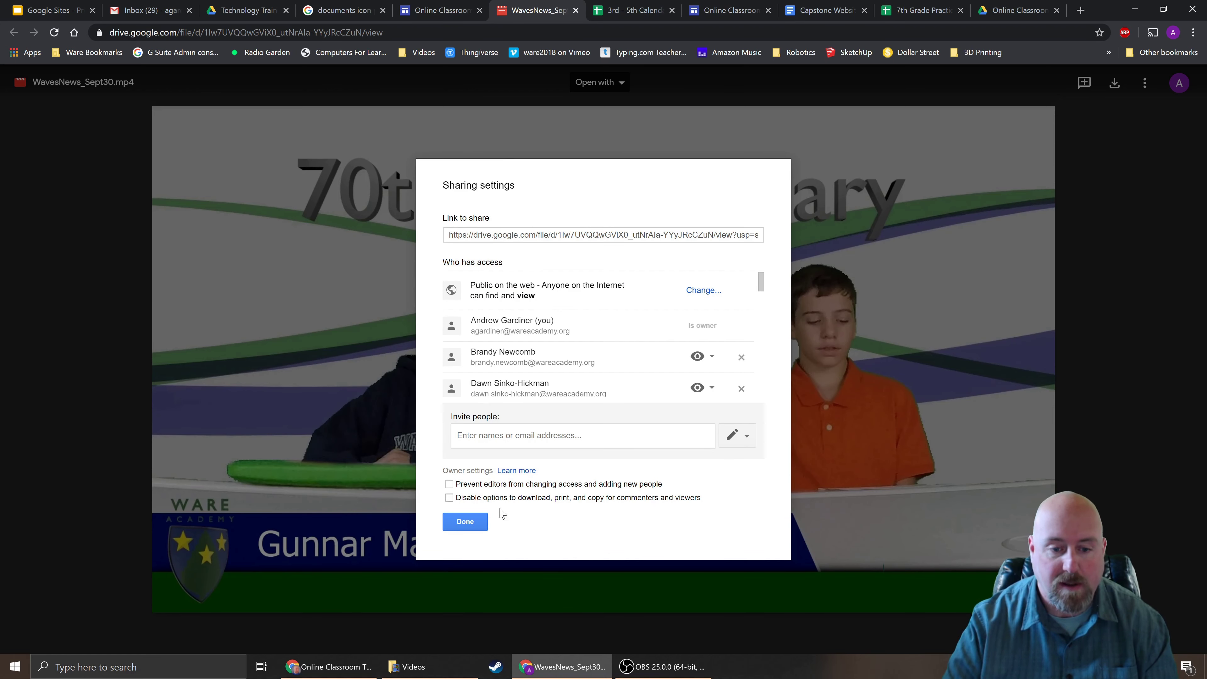
pyautogui.click(465, 522)
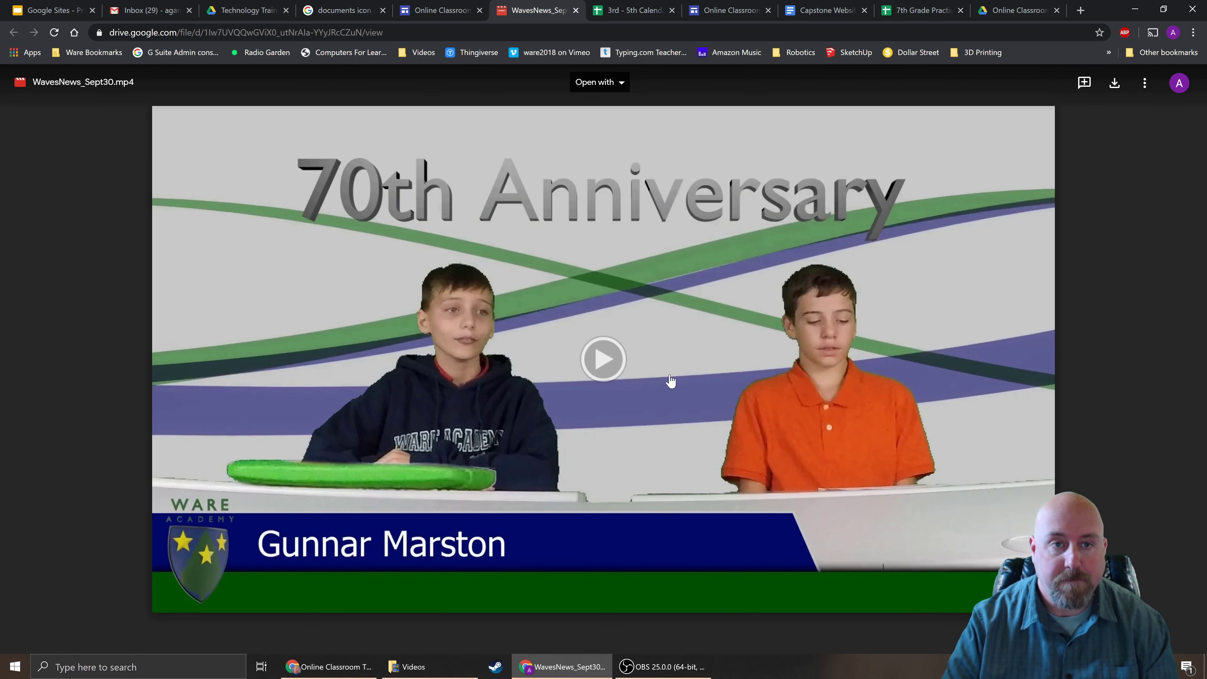
pyautogui.click(312, 667)
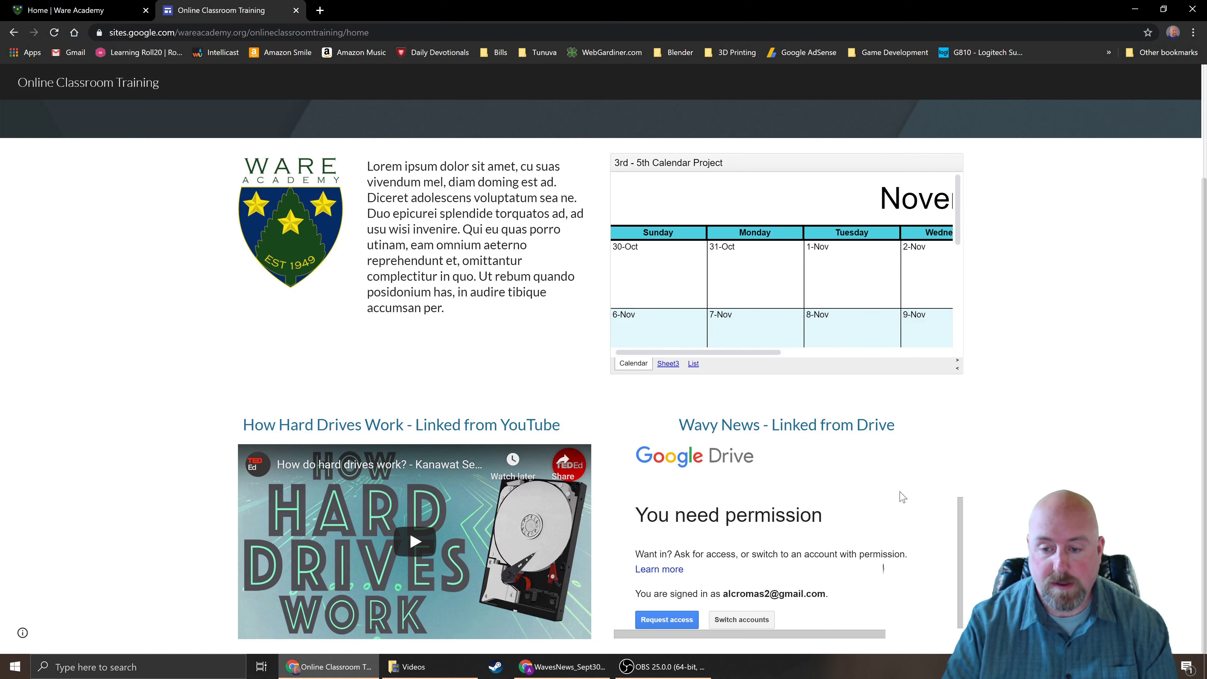
pyautogui.click(54, 32)
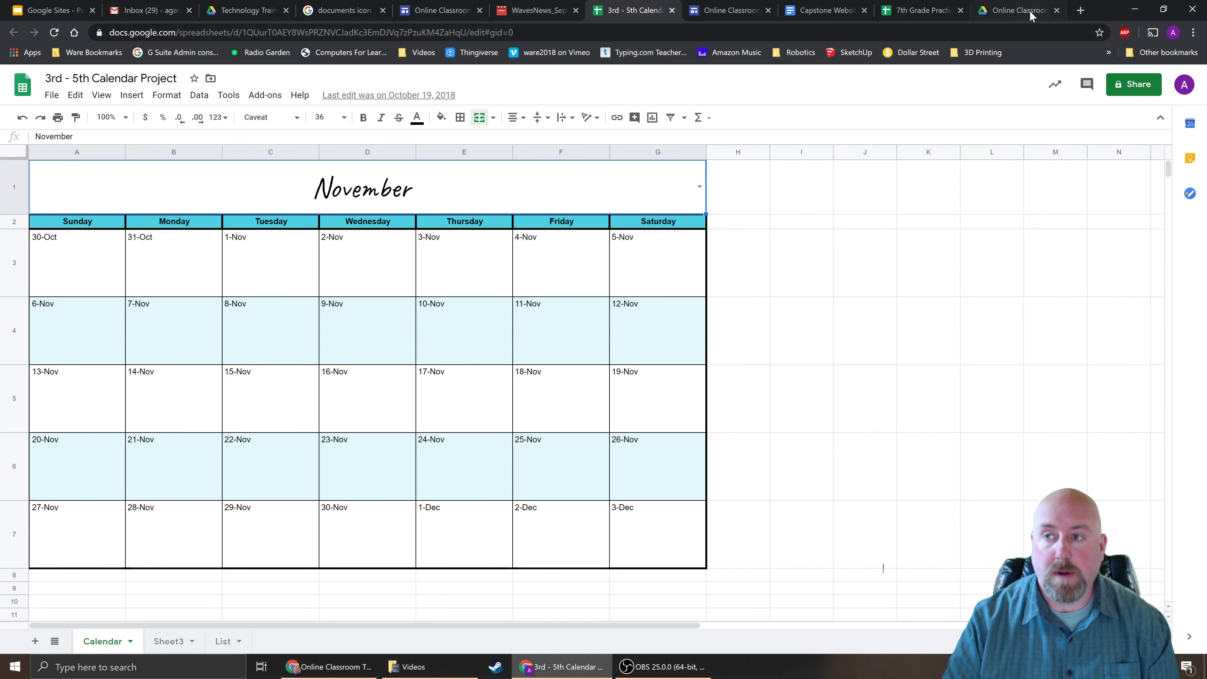
# Step: Switch to the Drive tab showing the Online Classroom folder and go up to its parent folder, Technology Training
pyautogui.click(1030, 14)
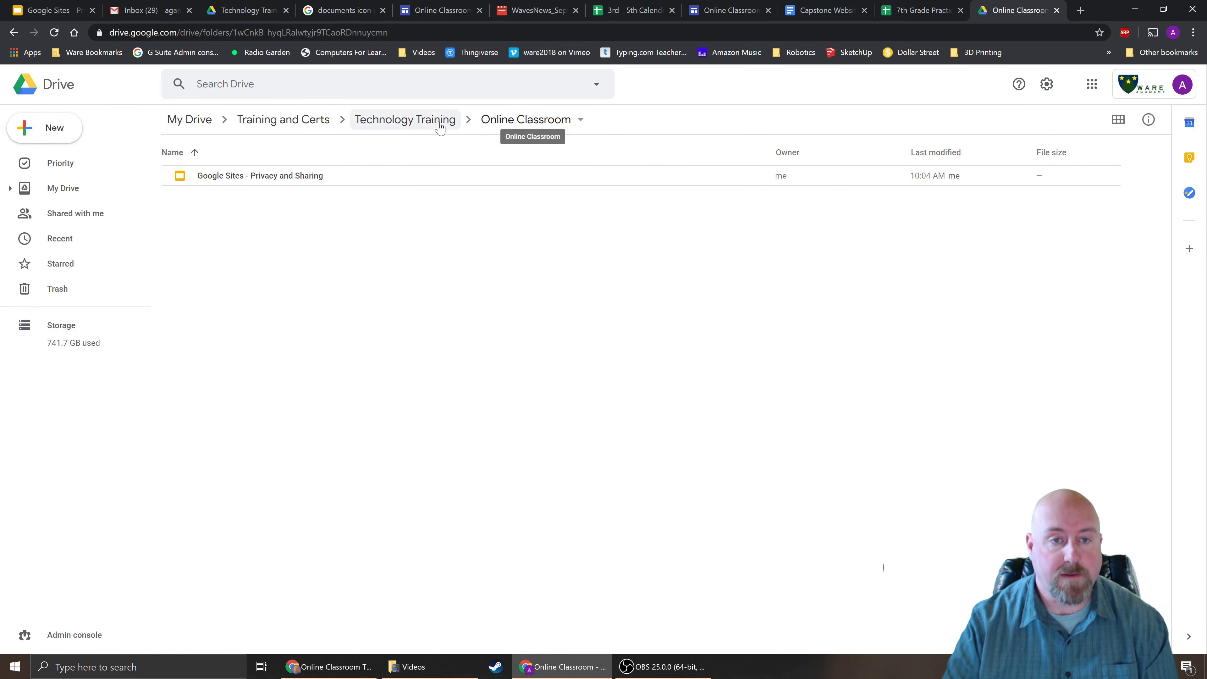
pyautogui.click(405, 120)
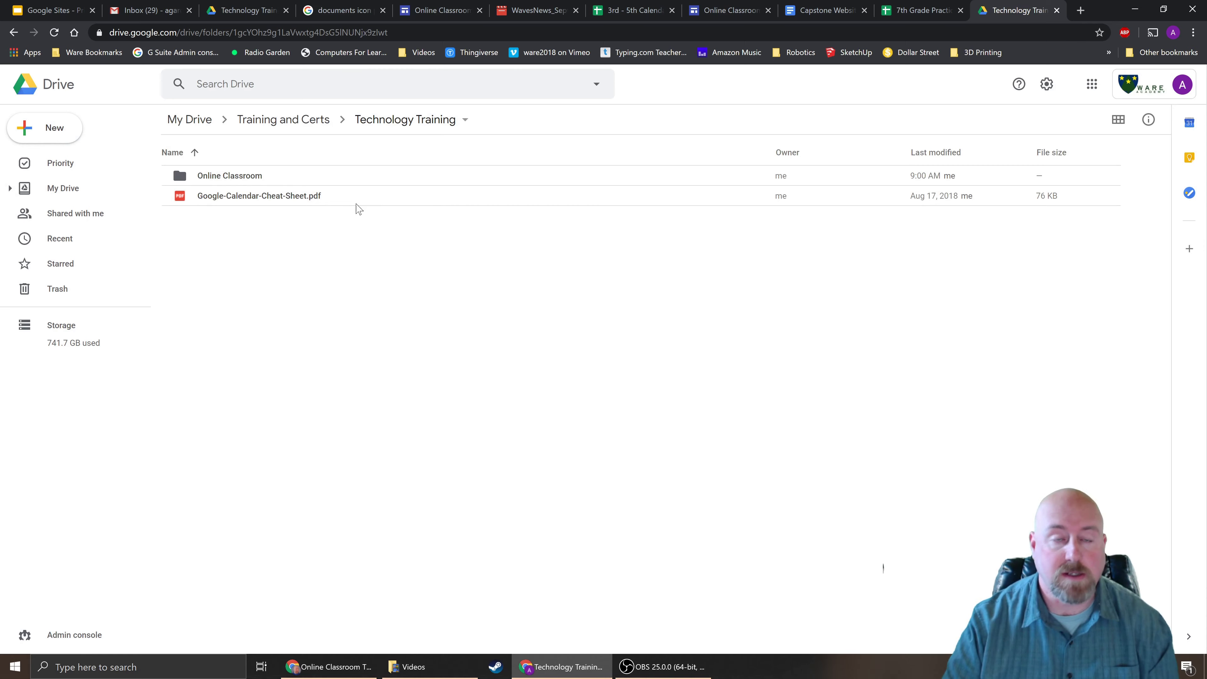
pyautogui.click(55, 131)
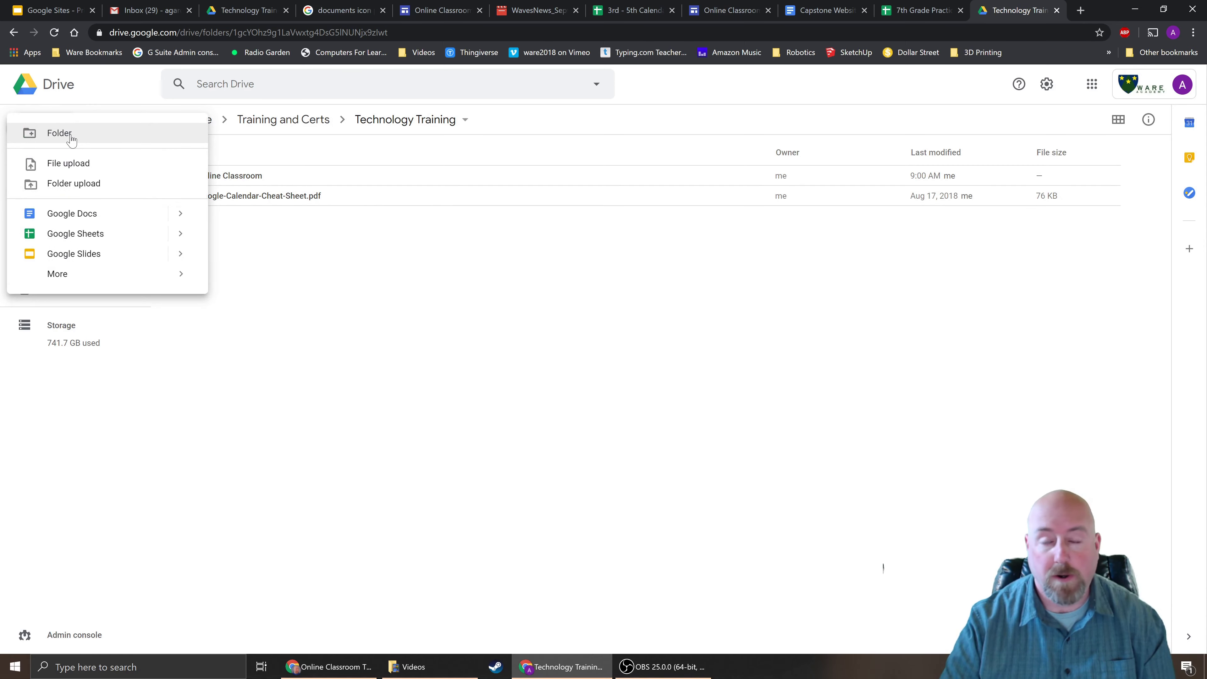
pyautogui.click(59, 134)
pyautogui.click(608, 396)
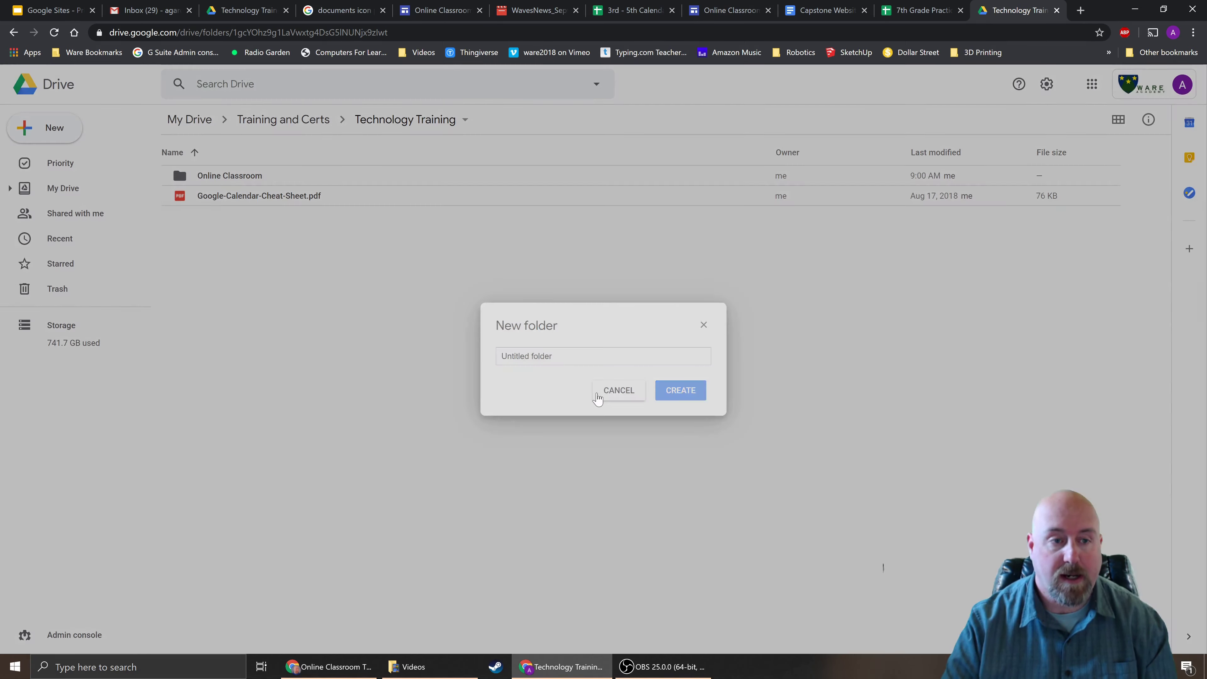
# Step: Open the Online Classroom folder and look at the presentation stored in it
pyautogui.click(228, 178)
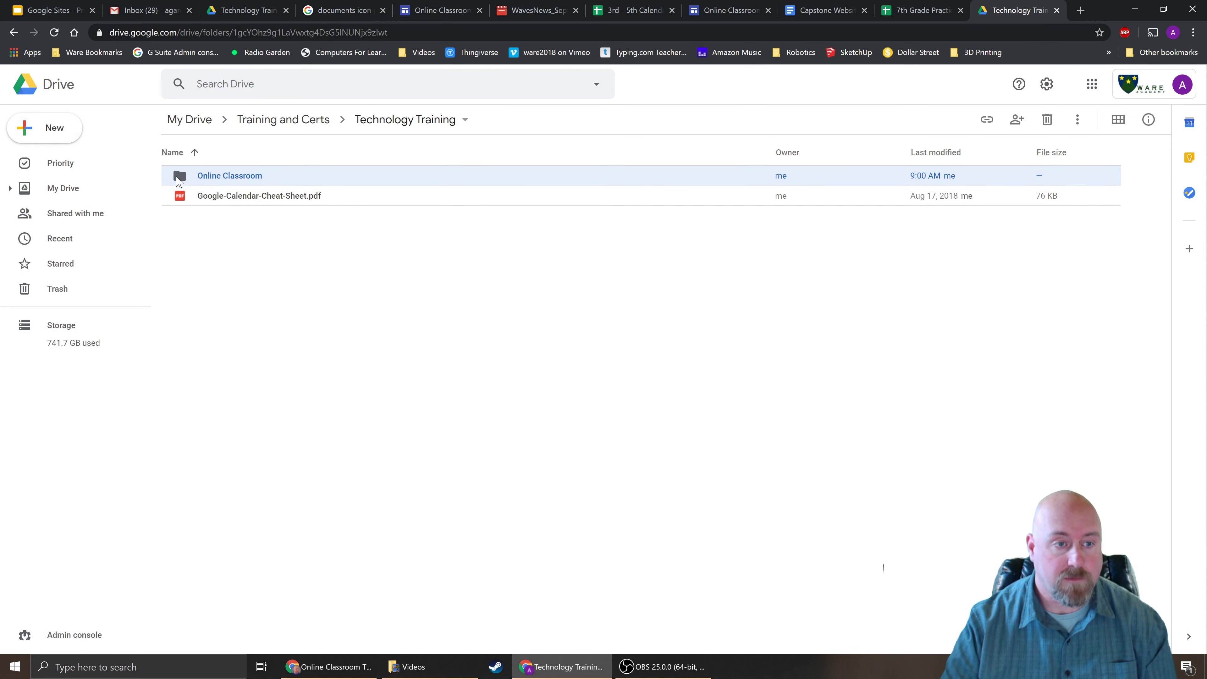
pyautogui.doubleClick(179, 178)
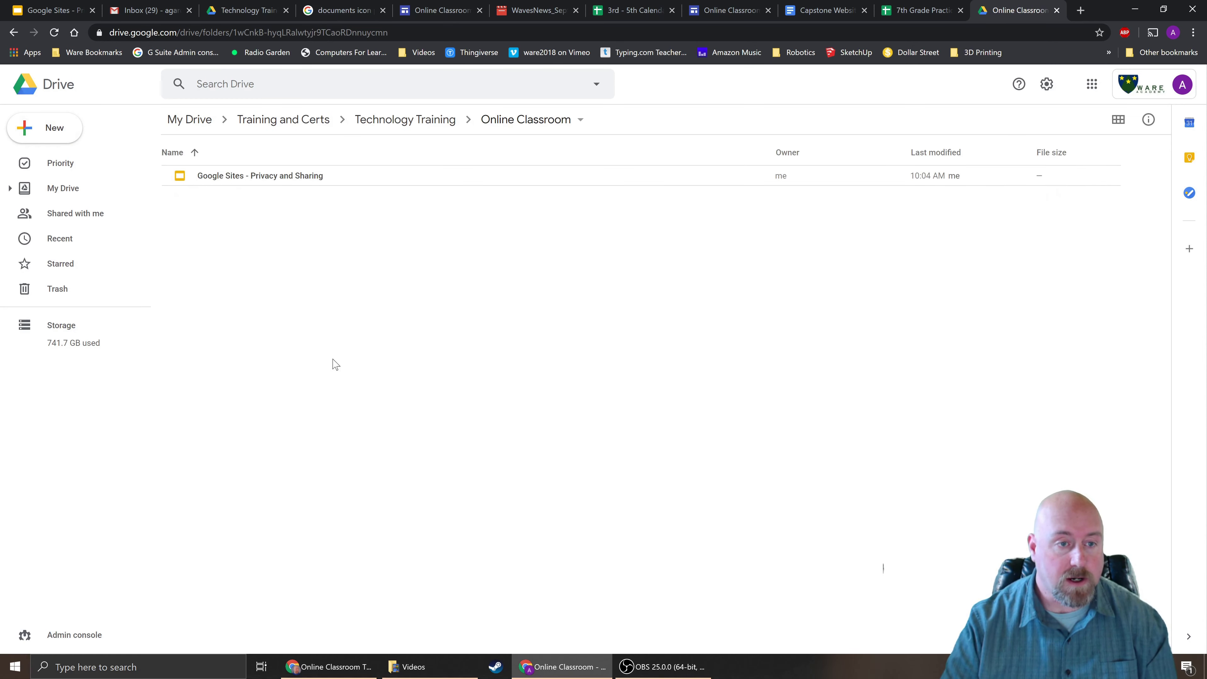
pyautogui.click(264, 182)
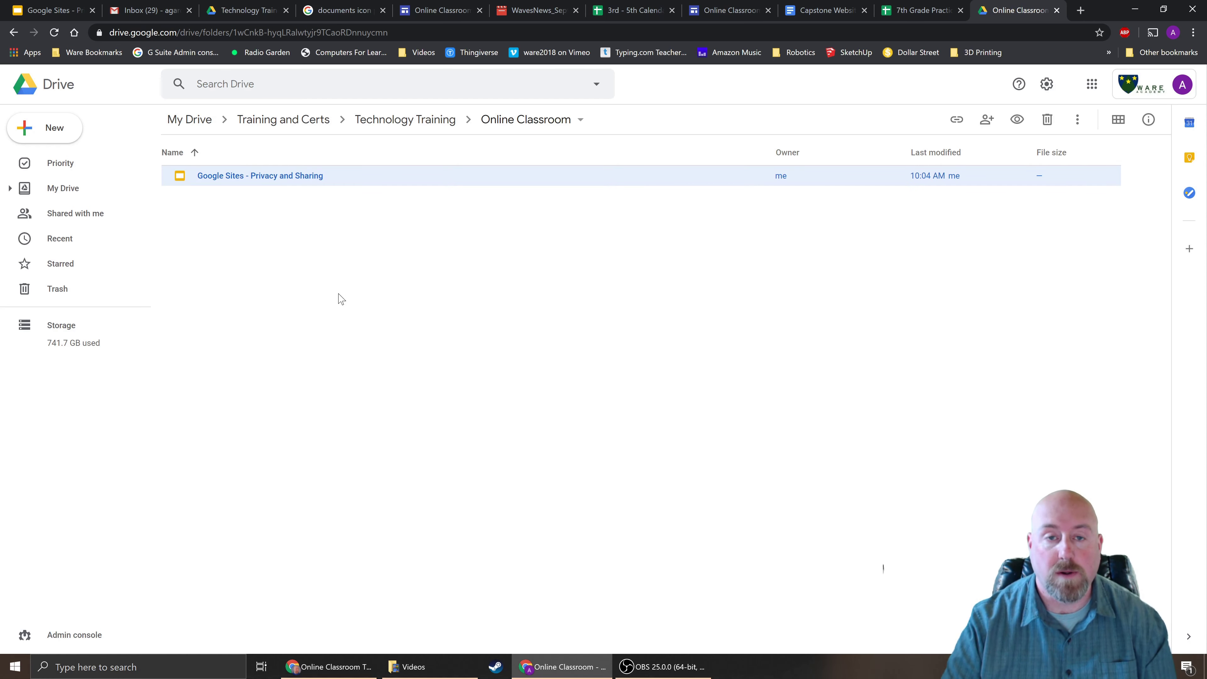
pyautogui.click(277, 242)
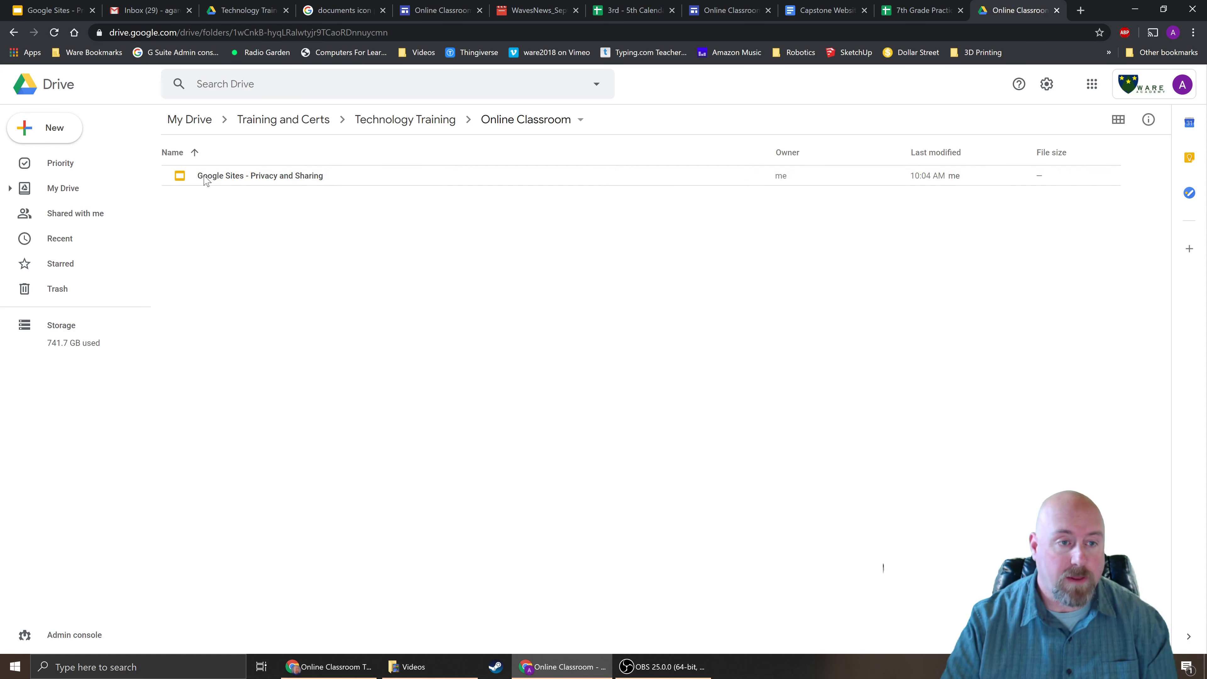
# Step: Review the advanced sharing settings and link sharing options of the Google Sites - Privacy and Sharing presentation, leaving them unchanged
pyautogui.rightClick(214, 176)
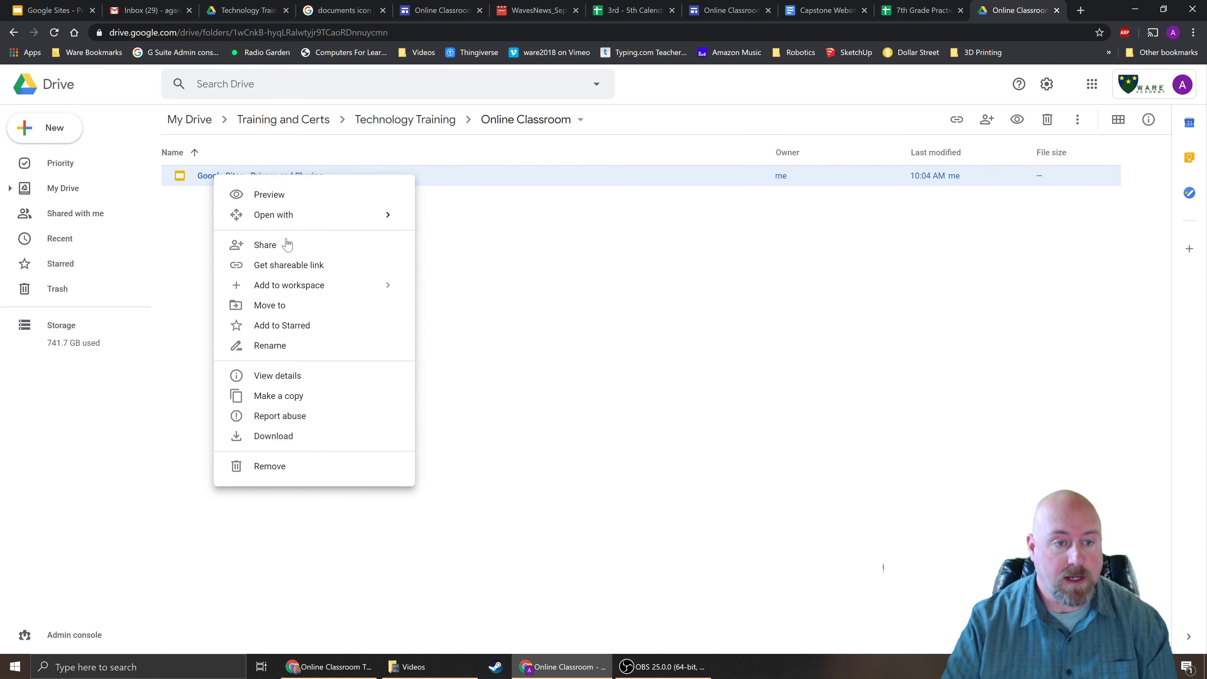
pyautogui.click(267, 246)
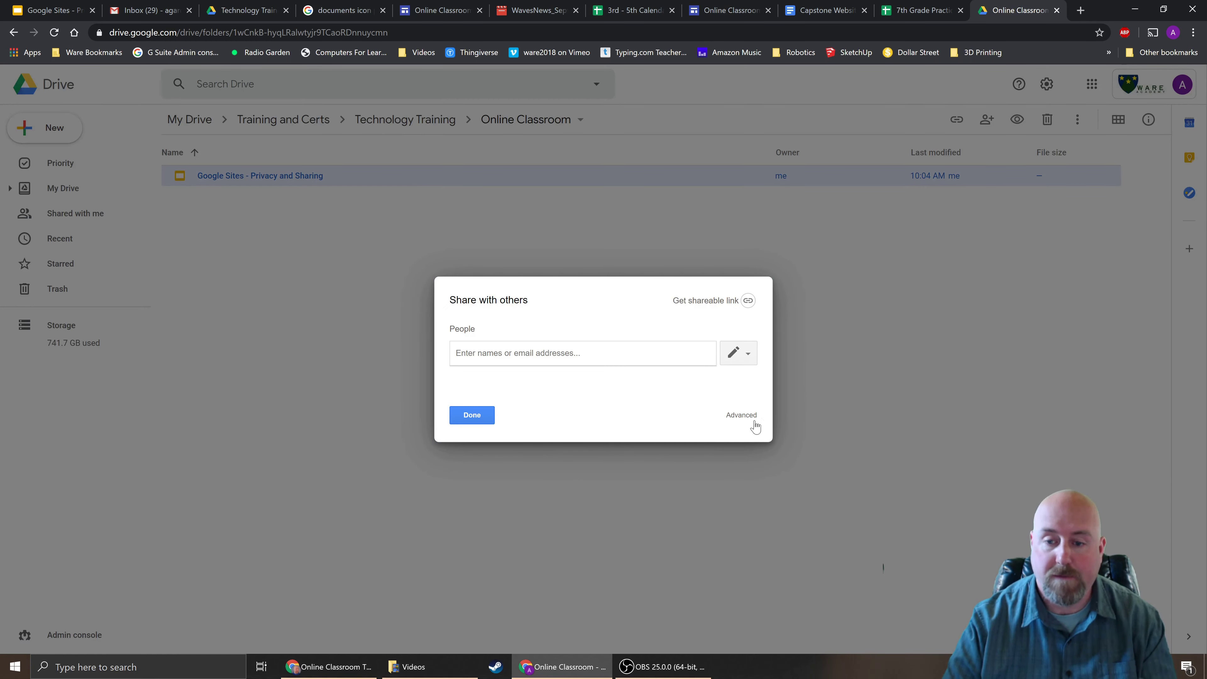
pyautogui.click(746, 416)
pyautogui.moveTo(476, 293); pyautogui.dragTo(581, 305)
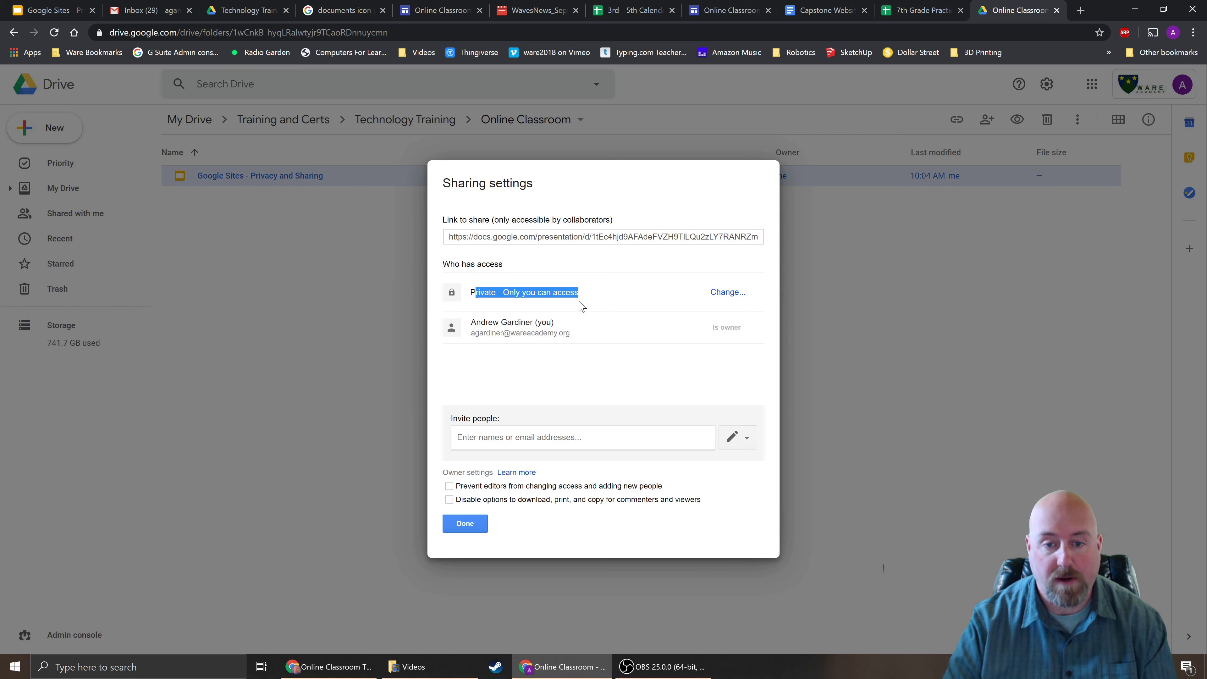
pyautogui.click(739, 298)
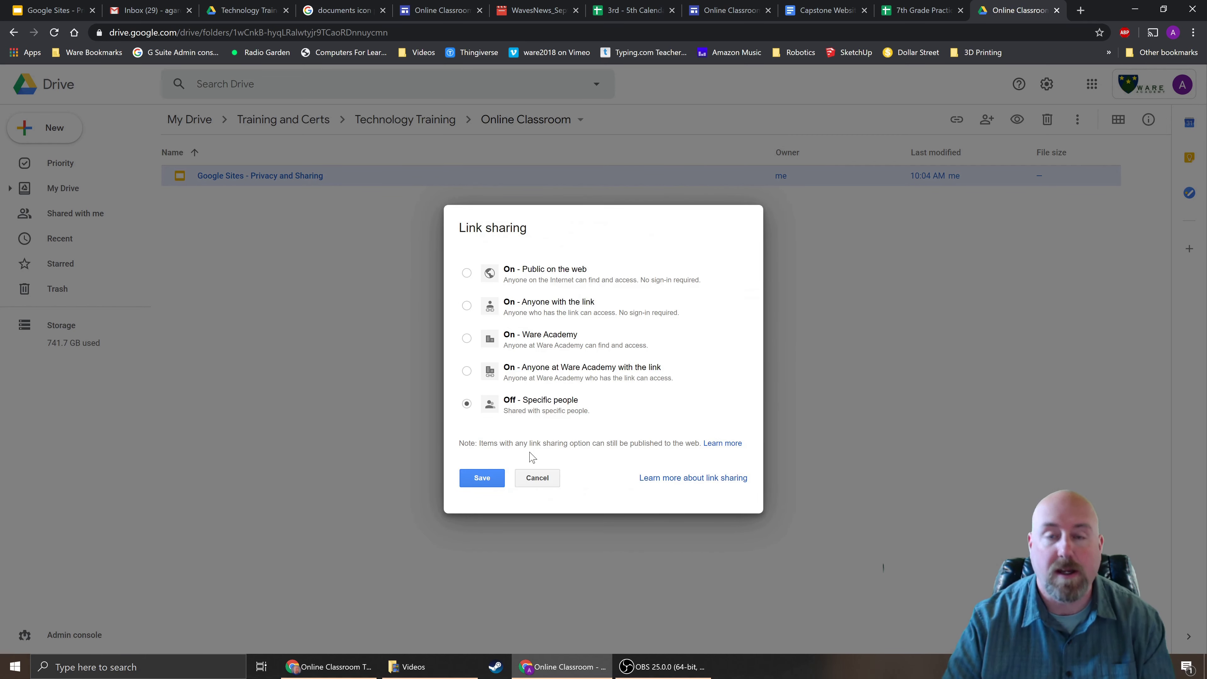
pyautogui.click(542, 478)
pyautogui.click(465, 524)
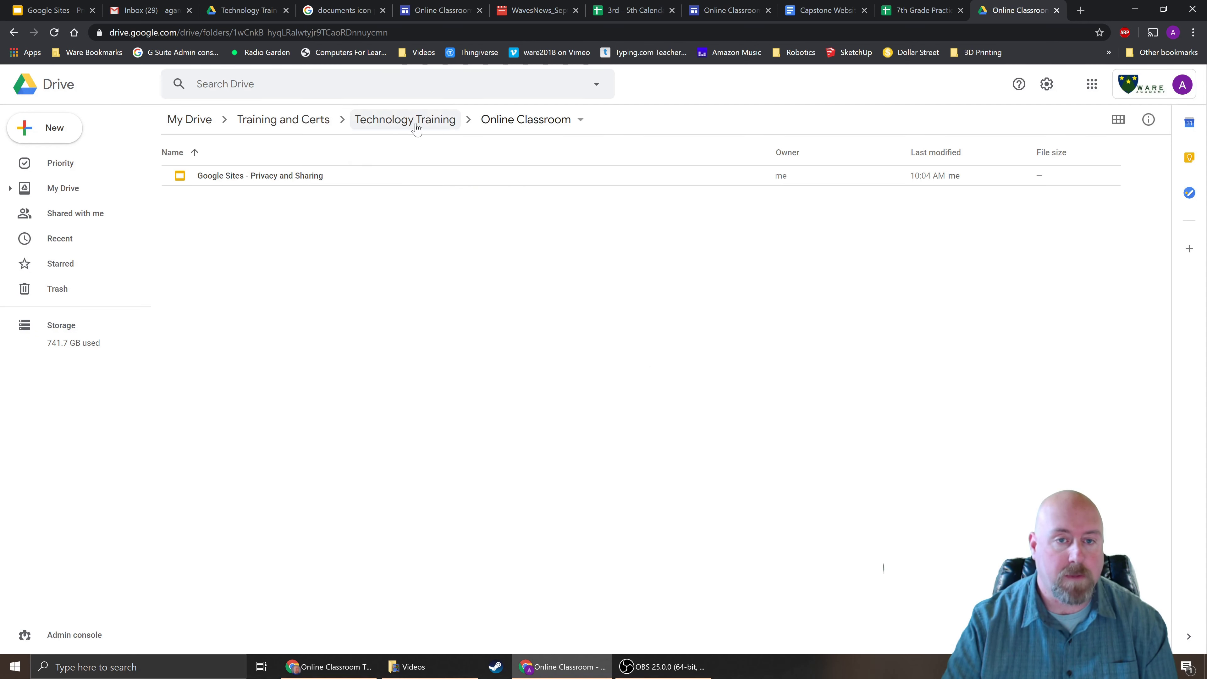
# Step: Return to the Technology Training folder and review who has access in the Online Classroom folder's advanced sharing settings
pyautogui.click(430, 126)
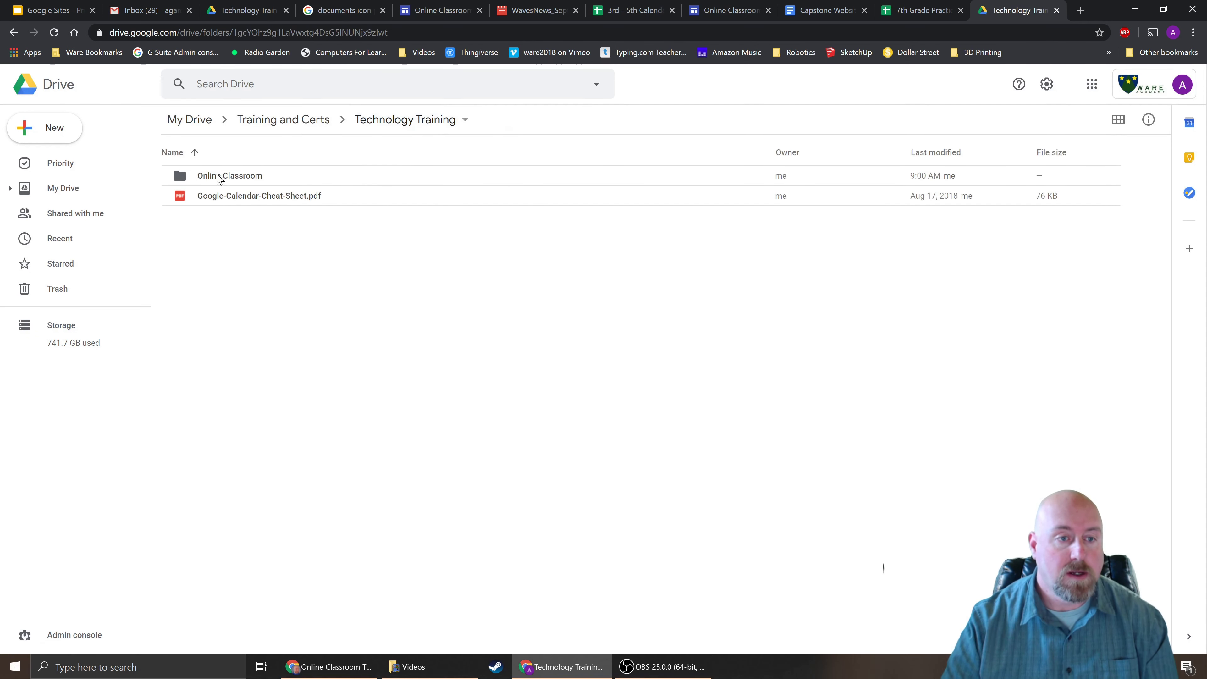
pyautogui.click(184, 180)
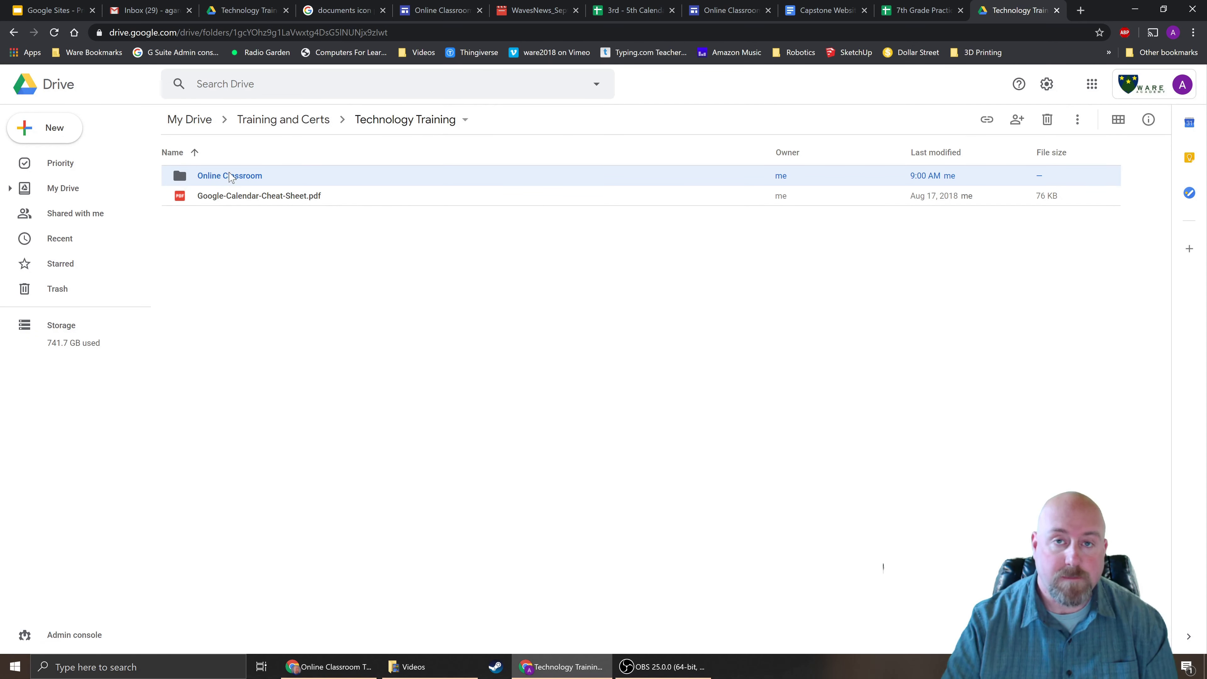
pyautogui.rightClick(209, 177)
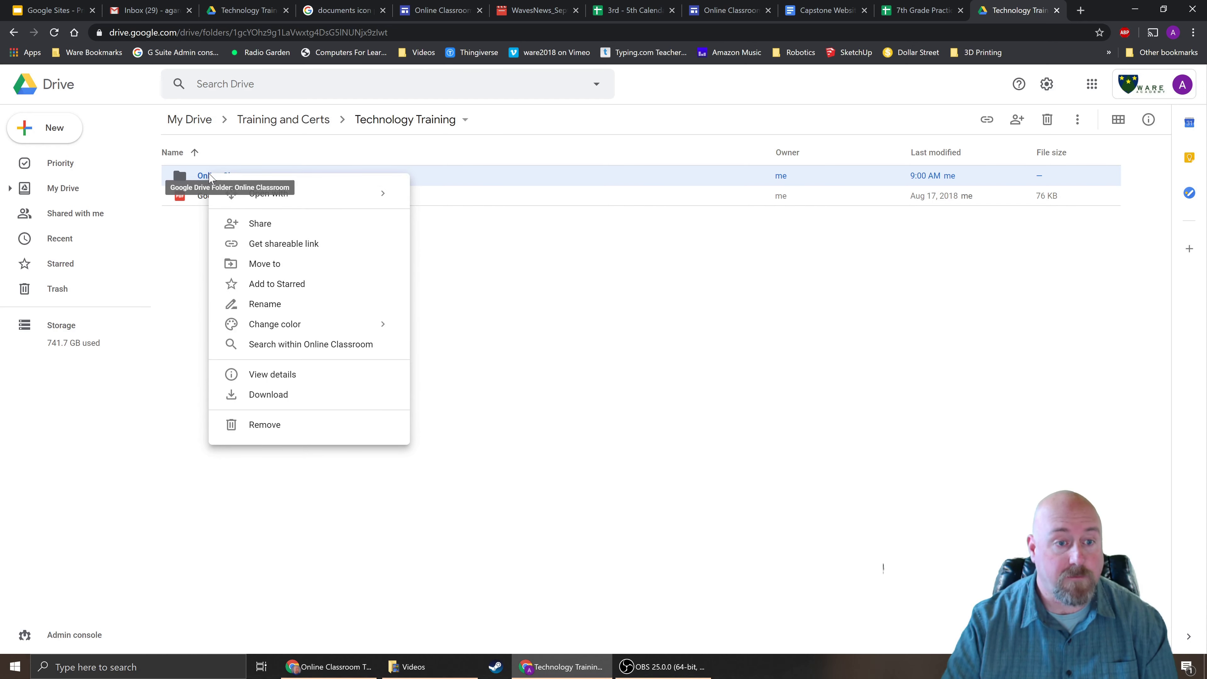
pyautogui.click(252, 223)
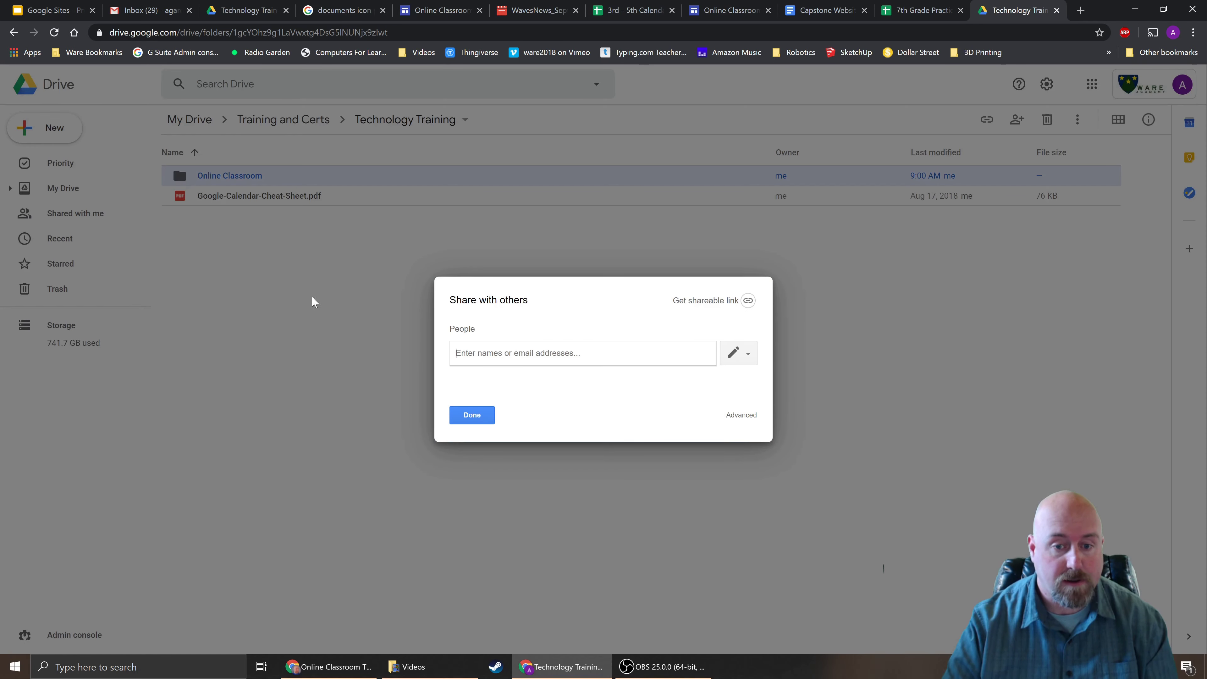
pyautogui.click(742, 416)
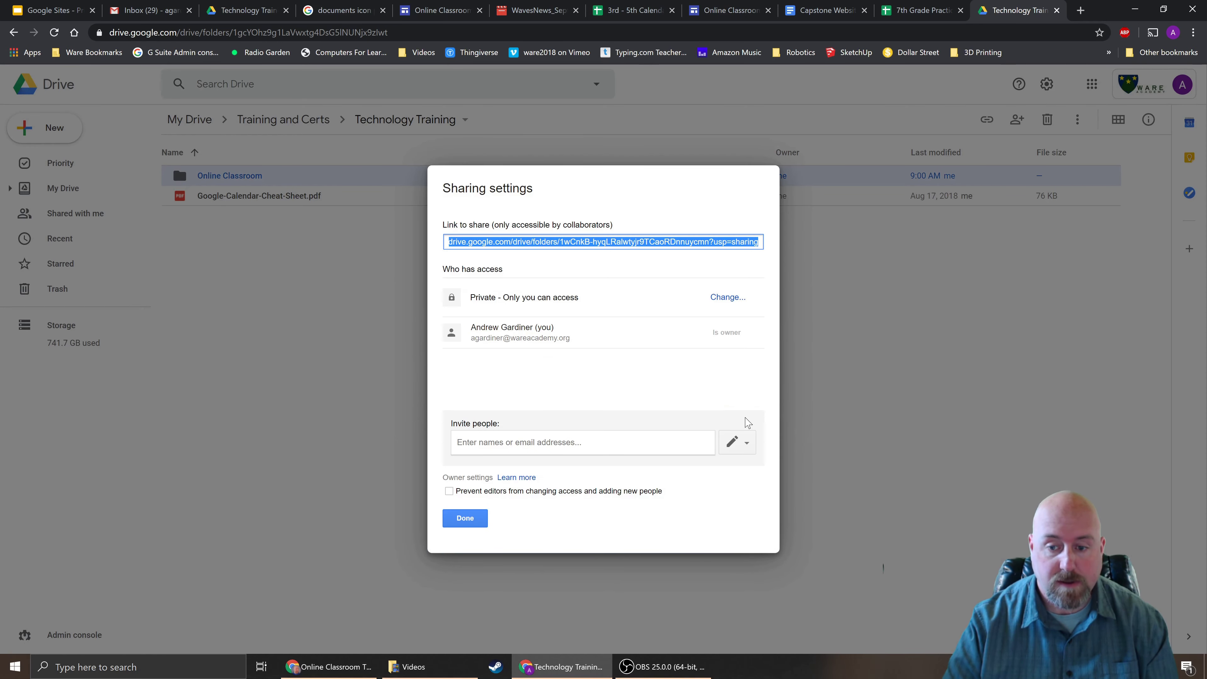
pyautogui.moveTo(471, 298); pyautogui.dragTo(588, 307)
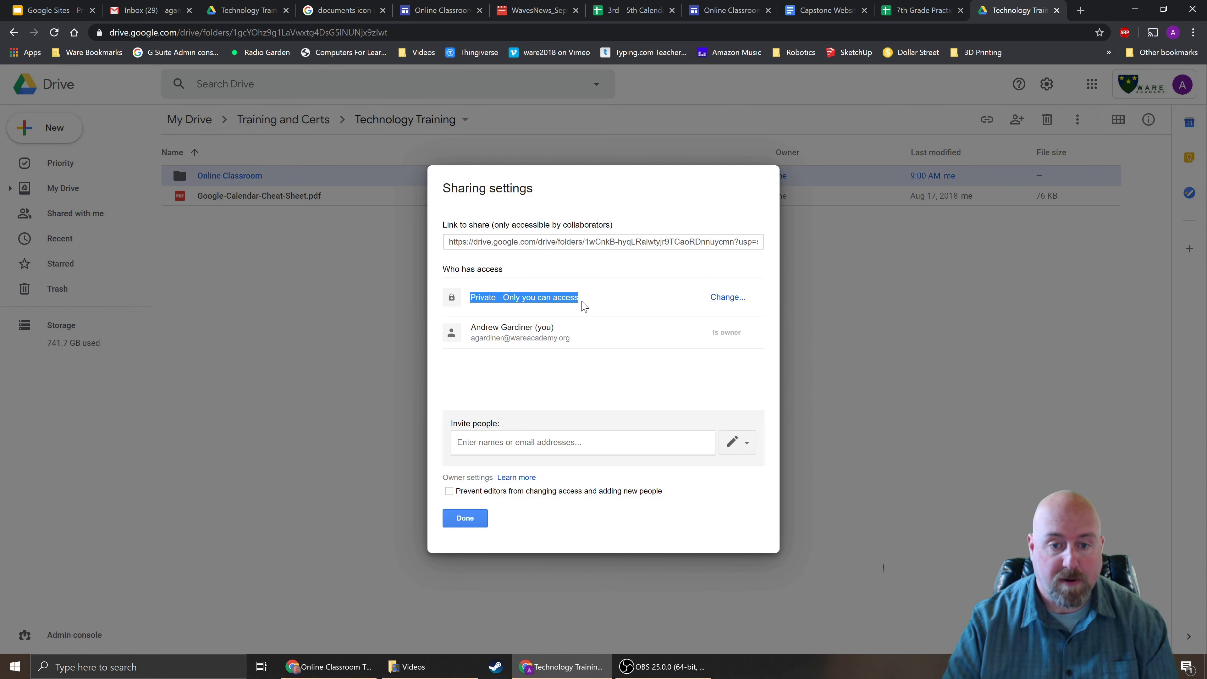
# Step: Set the Online Classroom folder's link sharing to On - Public on the web with Can view only access, and open the folder
pyautogui.click(730, 301)
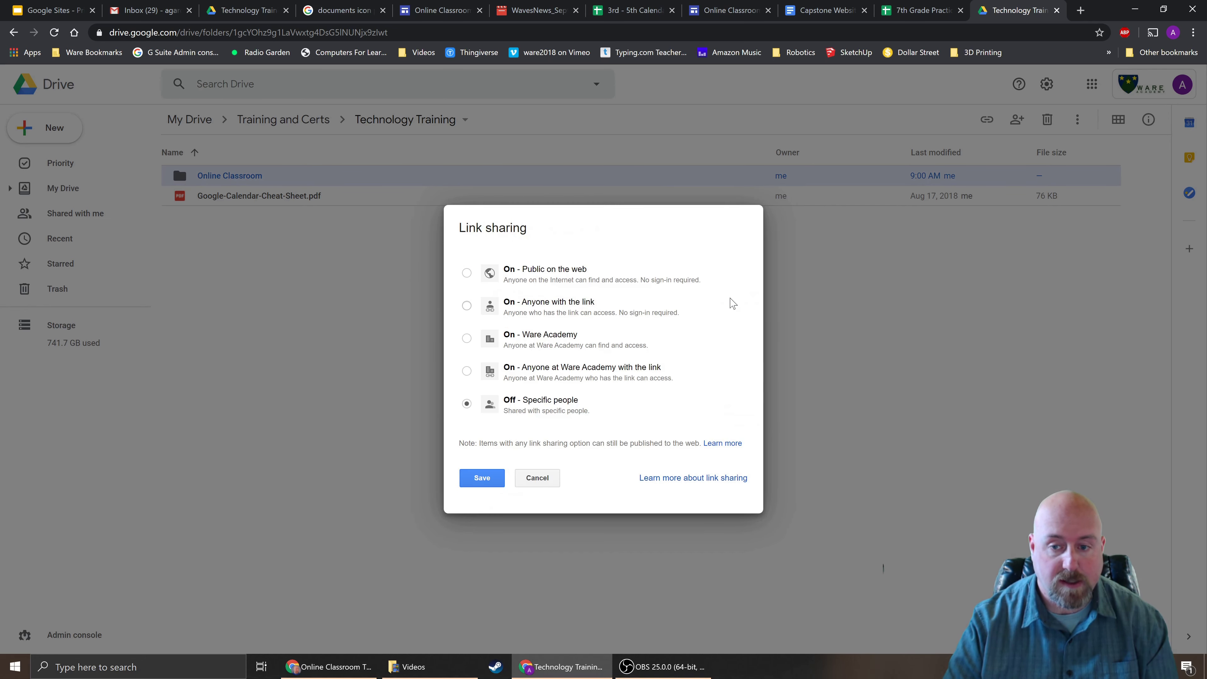
pyautogui.click(467, 274)
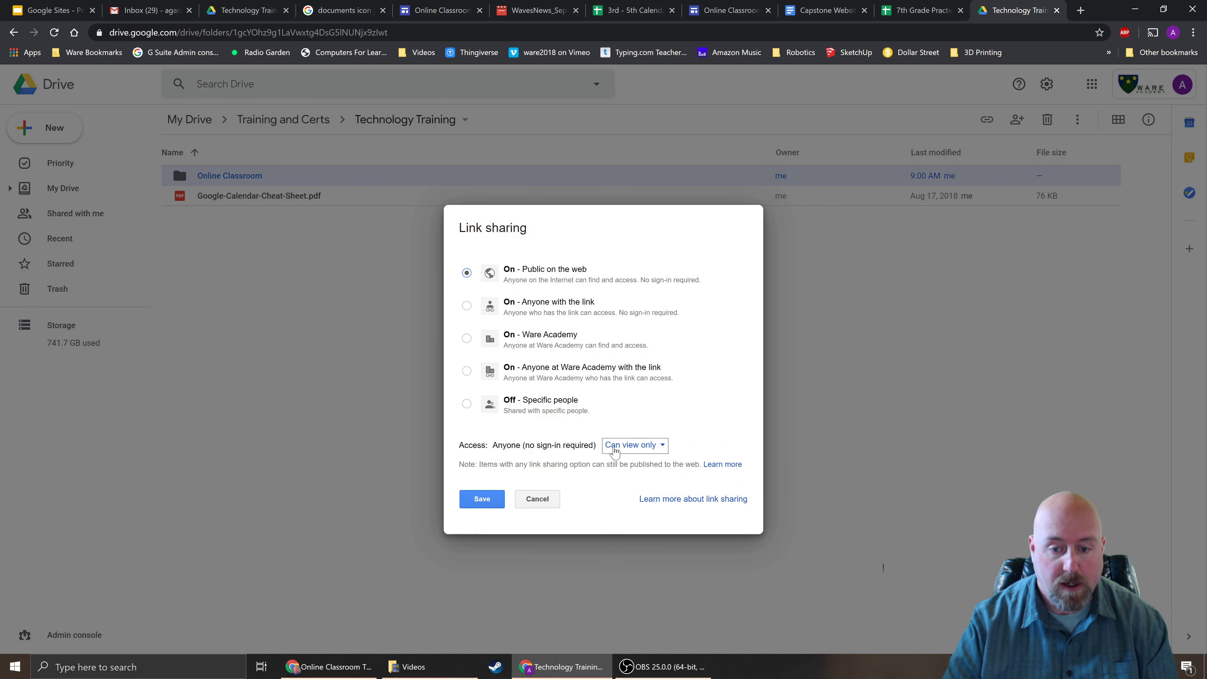
pyautogui.click(653, 448)
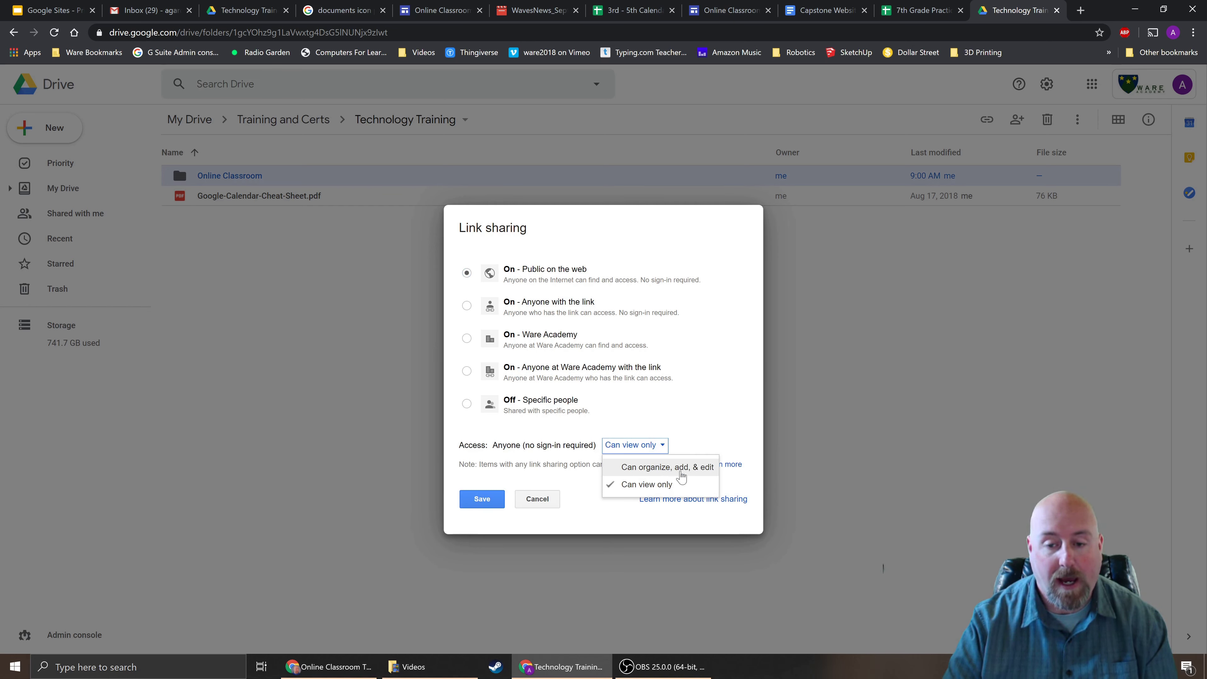
pyautogui.click(647, 490)
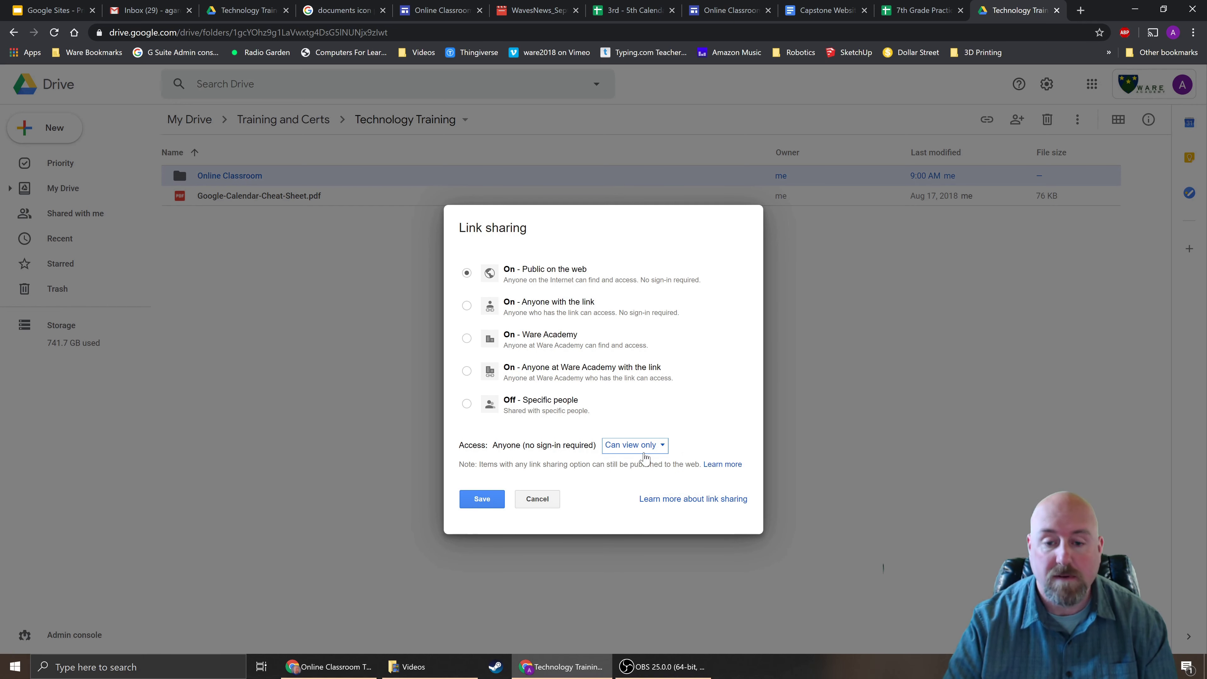
pyautogui.click(483, 504)
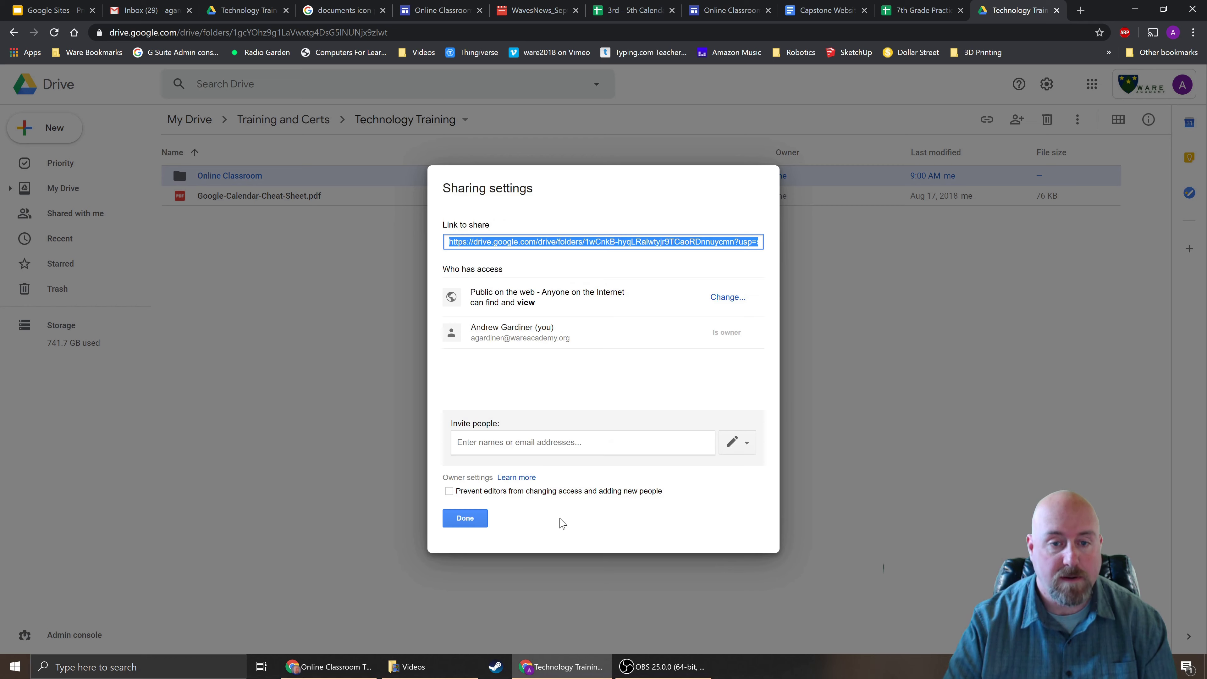
pyautogui.click(477, 522)
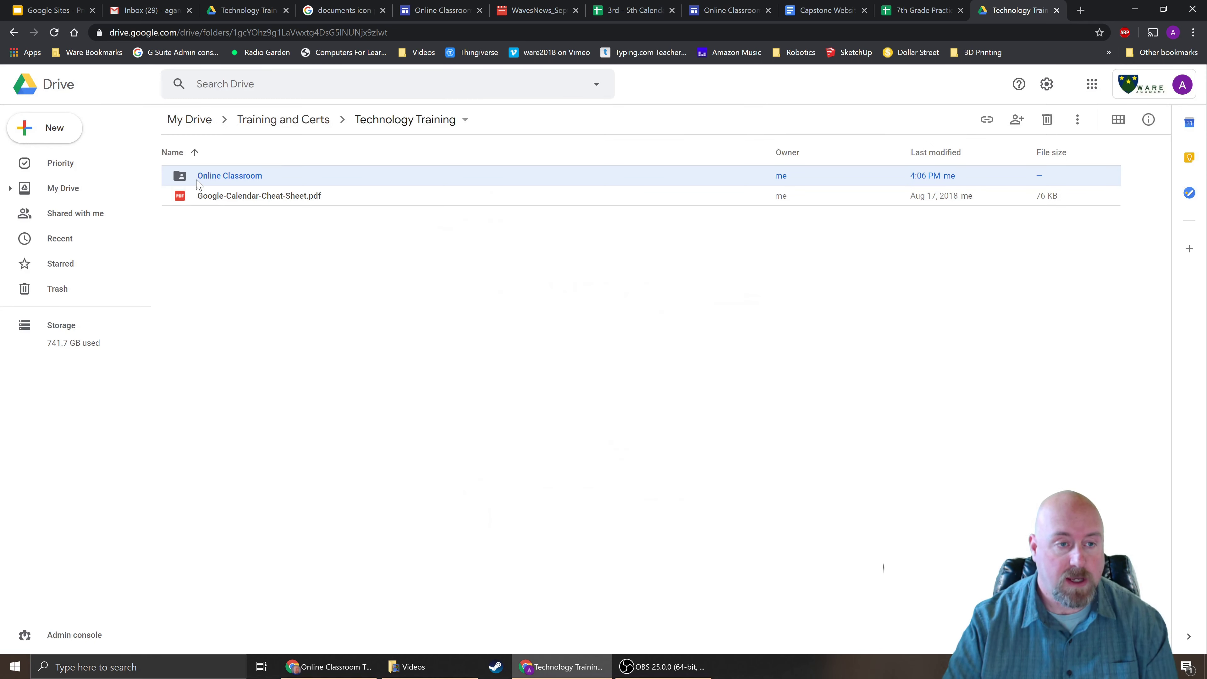
pyautogui.doubleClick(181, 184)
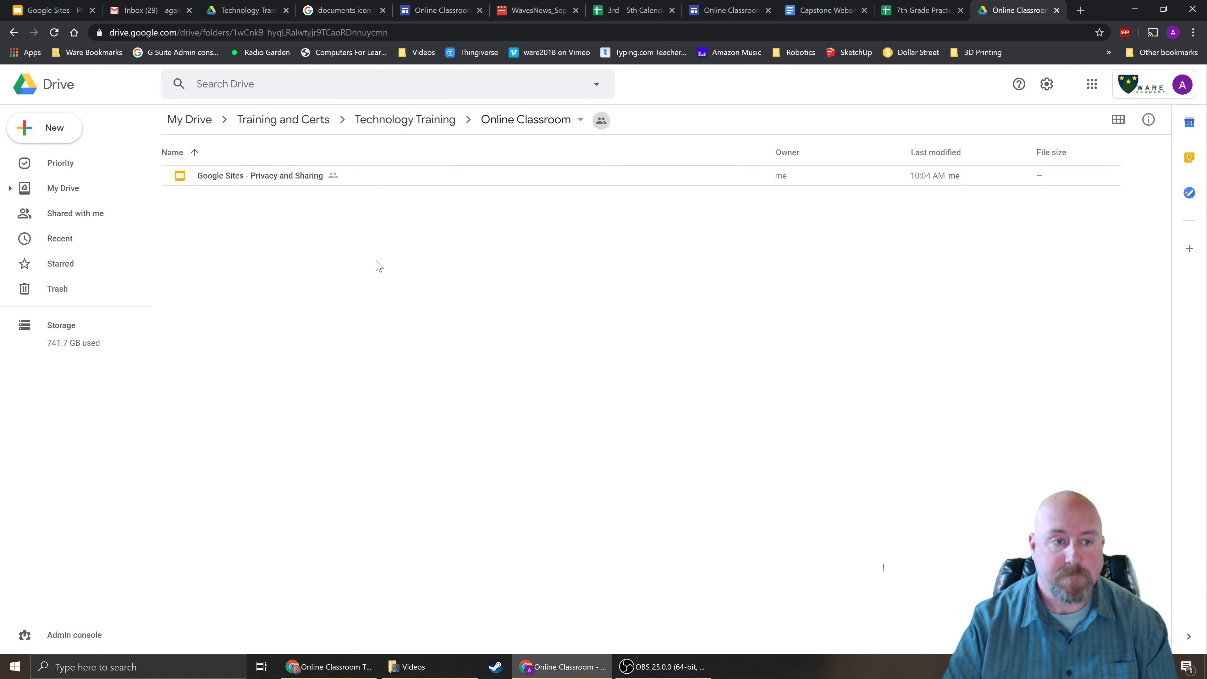
pyautogui.click(632, 10)
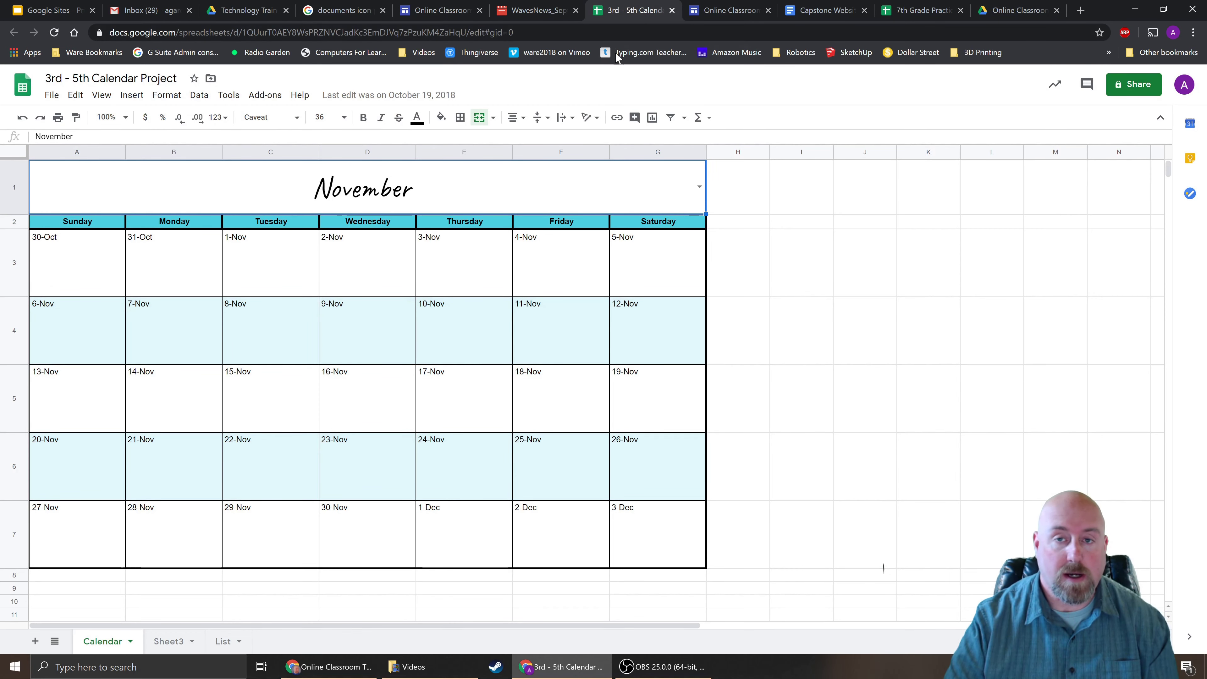
pyautogui.click(821, 14)
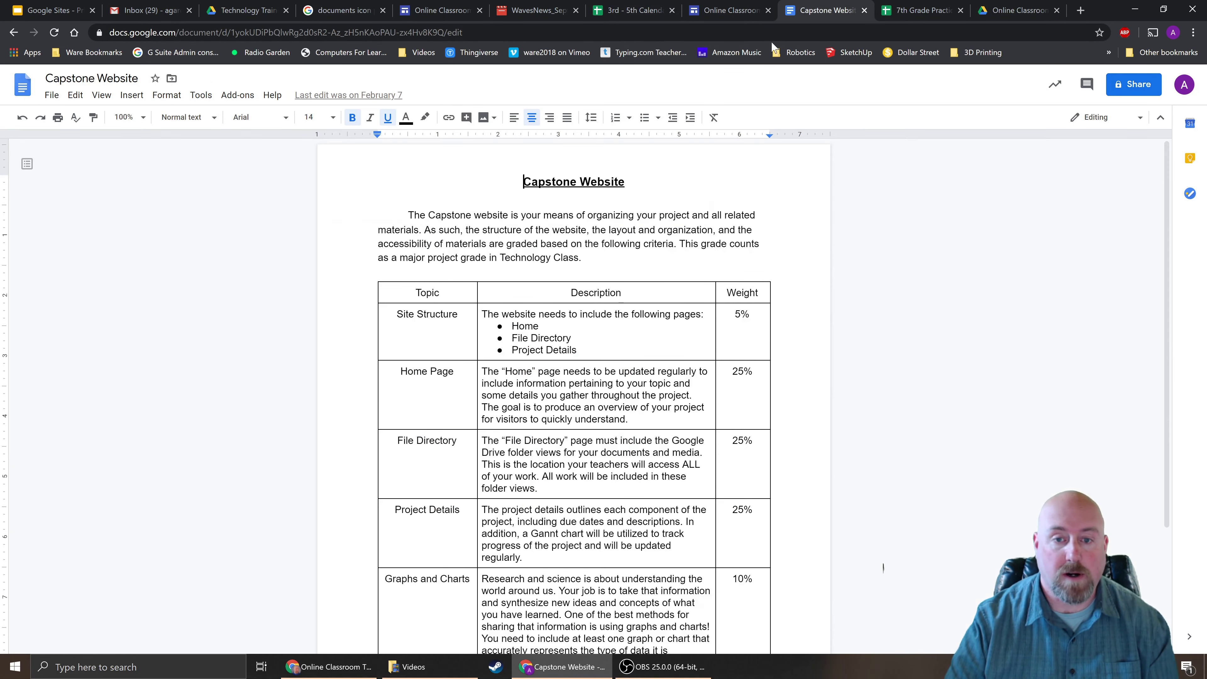
pyautogui.click(172, 80)
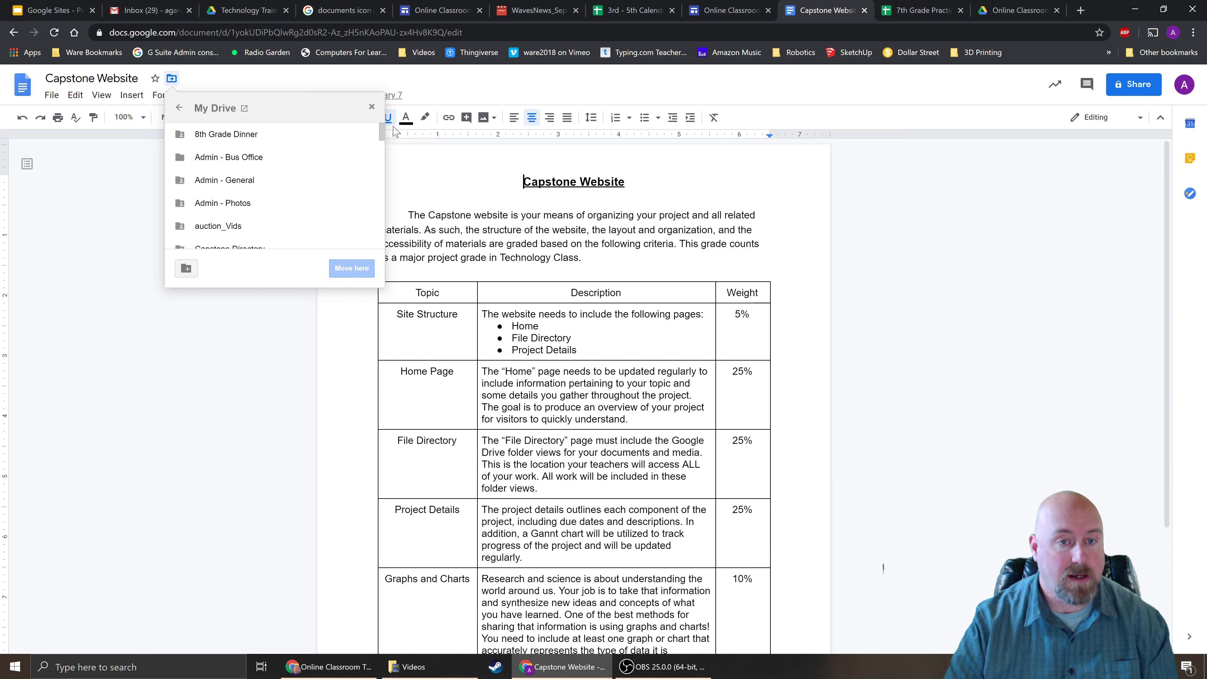
pyautogui.moveTo(383, 136)
pyautogui.mouseDown()
pyautogui.moveTo(380, 208)
pyautogui.moveTo(381, 122)
pyautogui.mouseUp()
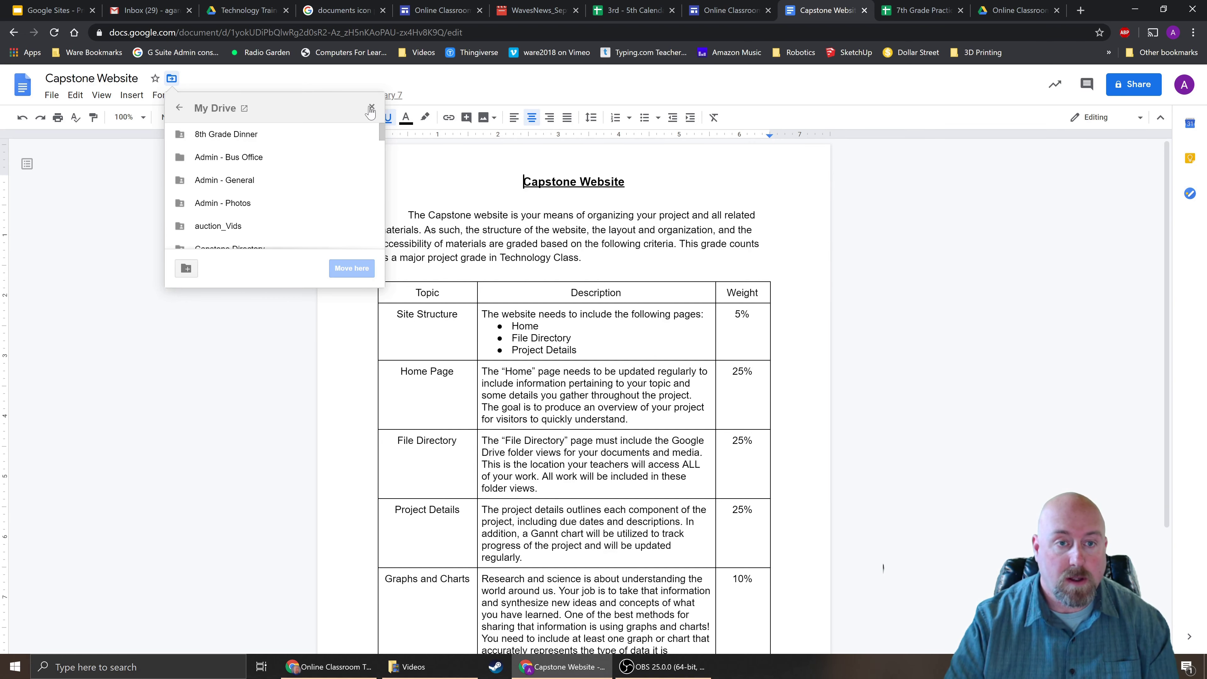
pyautogui.click(371, 108)
# Step: Move the 3rd - 5th Calendar Project spreadsheet into Training and Certs > Technology Training > Online Classroom, accepting the access change
pyautogui.click(632, 10)
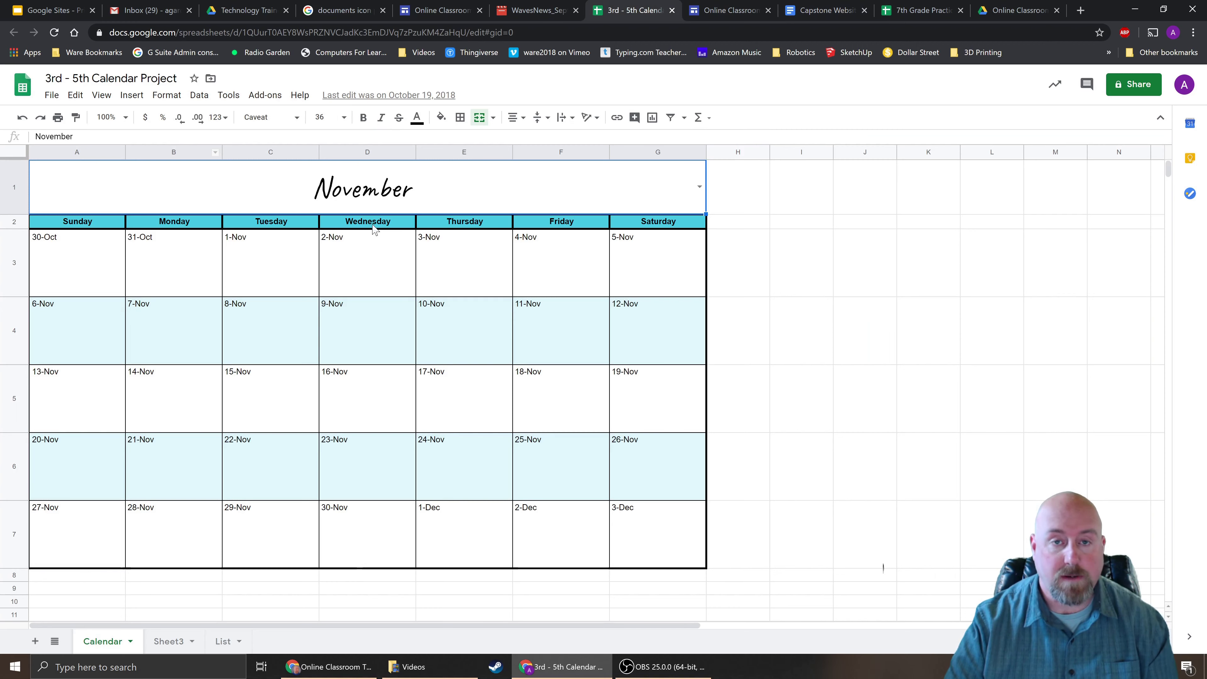
pyautogui.click(212, 80)
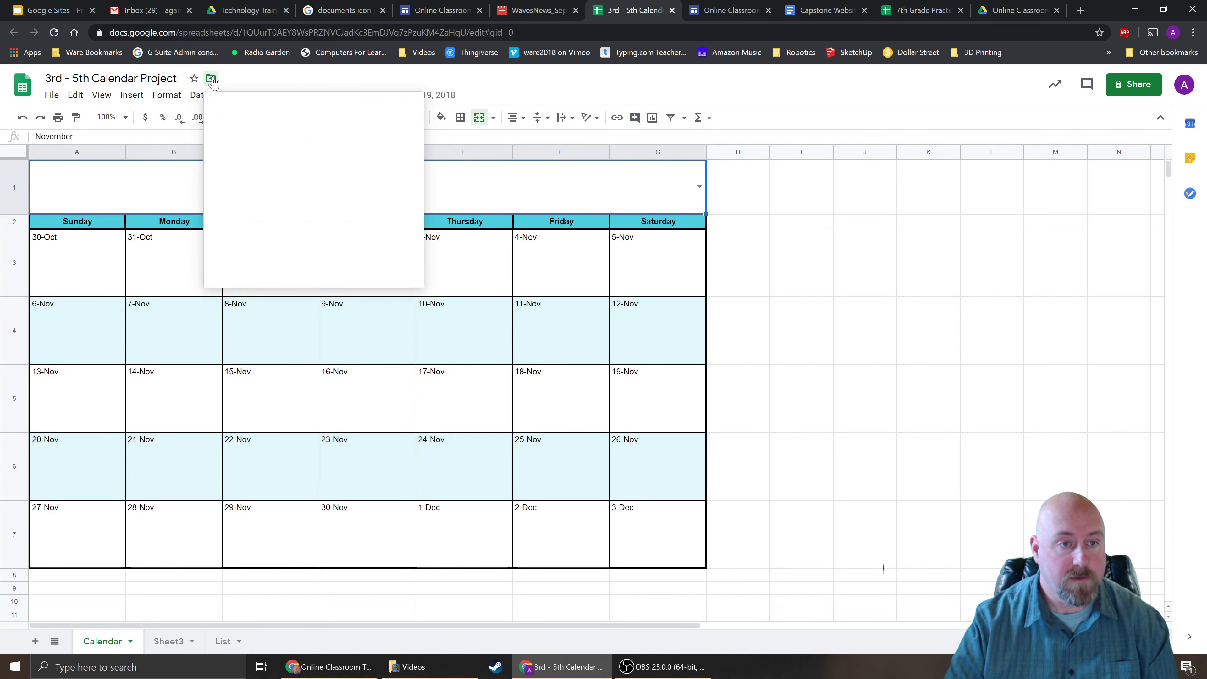
pyautogui.moveTo(424, 138); pyautogui.dragTo(416, 187)
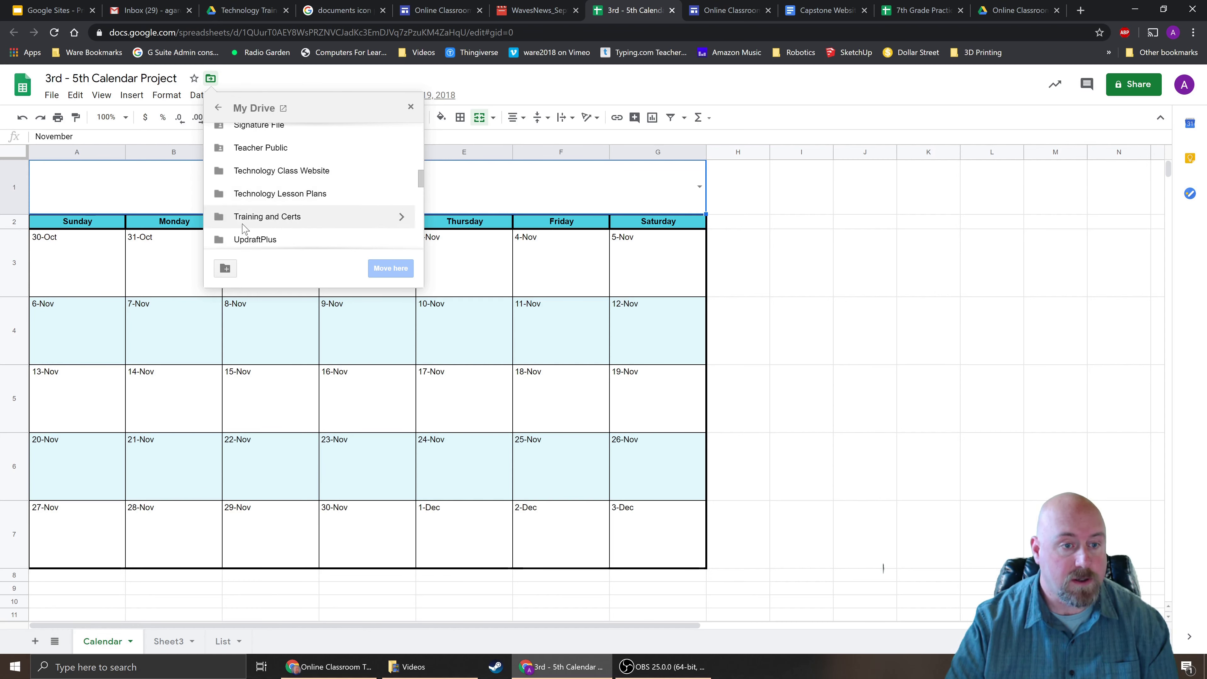
pyautogui.click(402, 218)
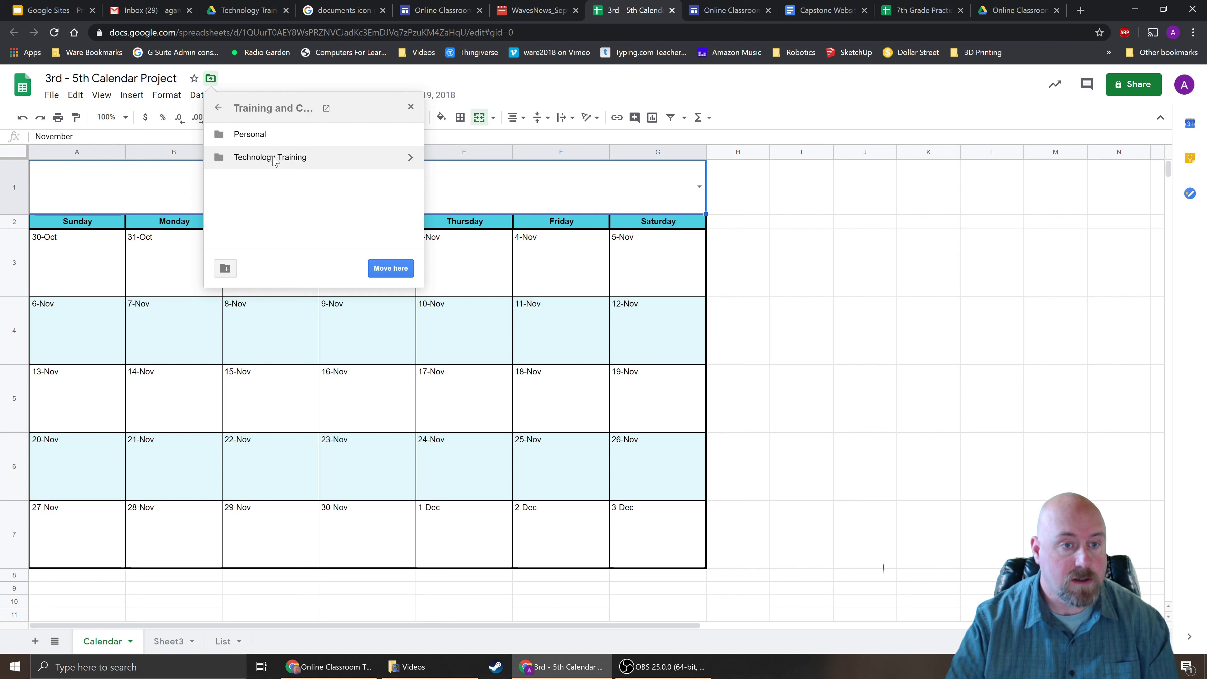
pyautogui.click(410, 157)
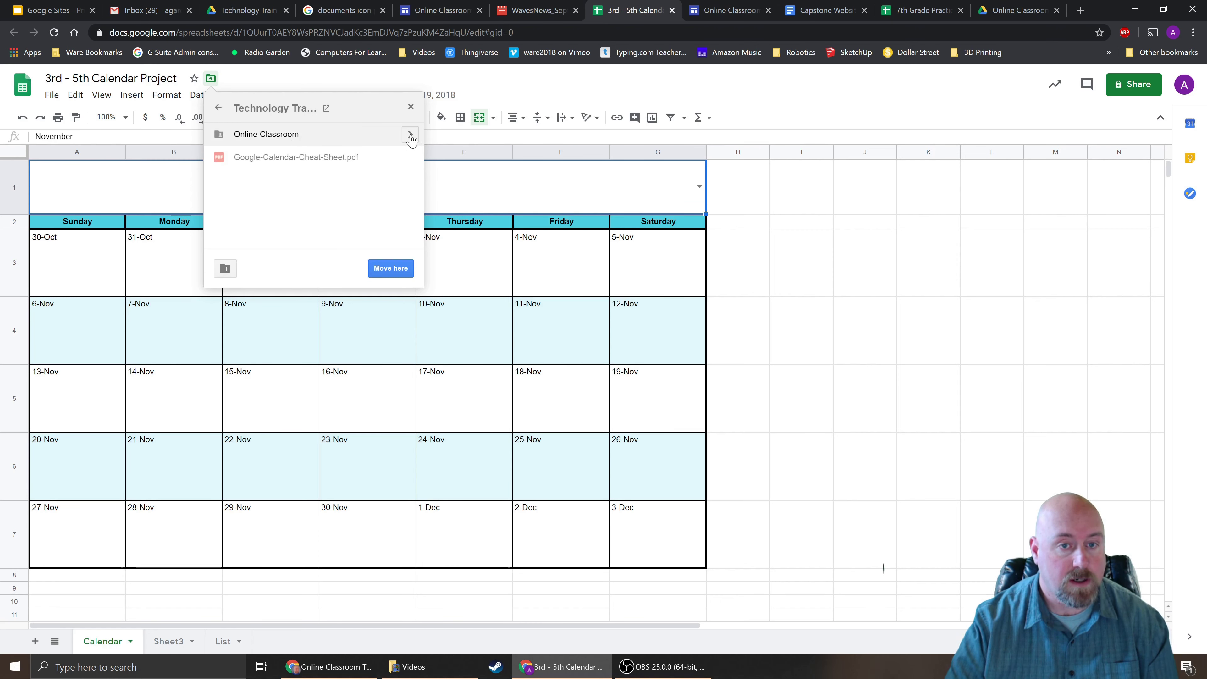
pyautogui.click(410, 134)
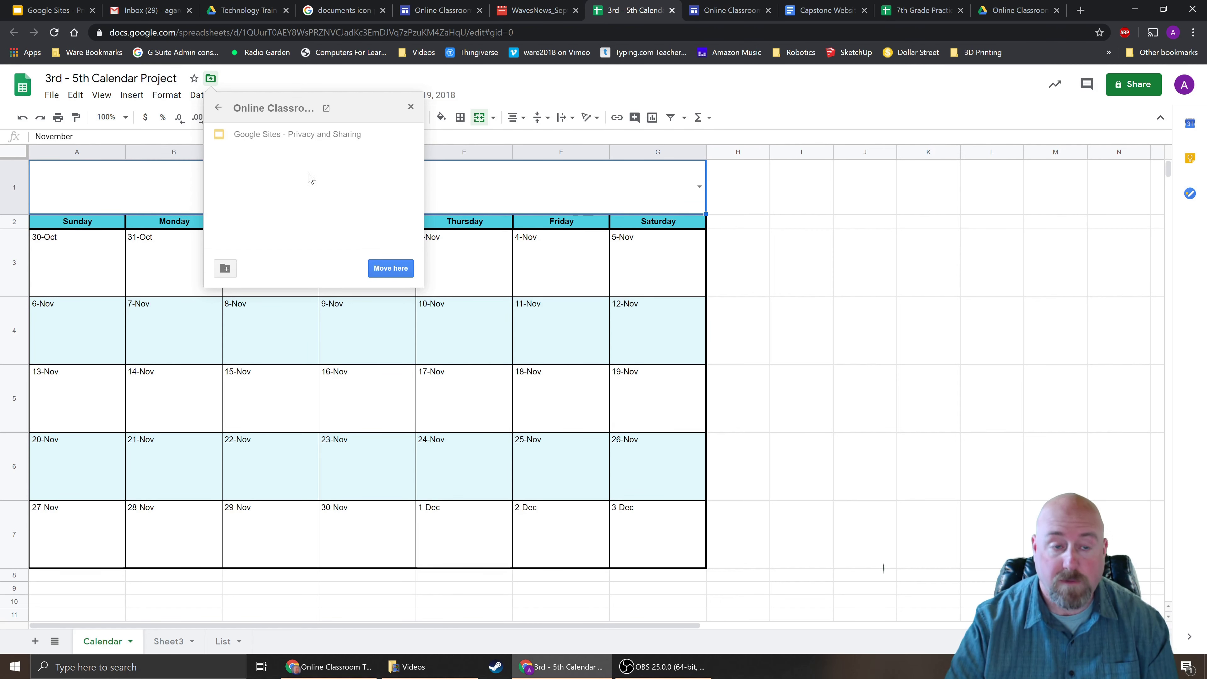
pyautogui.click(391, 269)
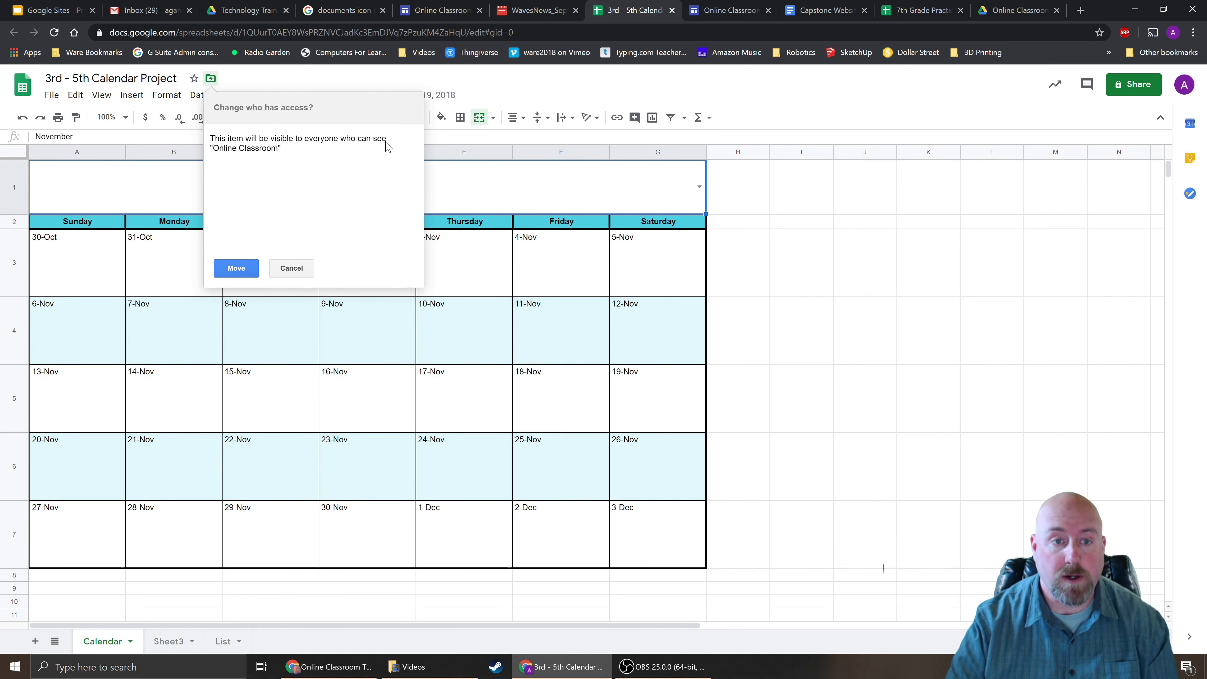
pyautogui.click(240, 269)
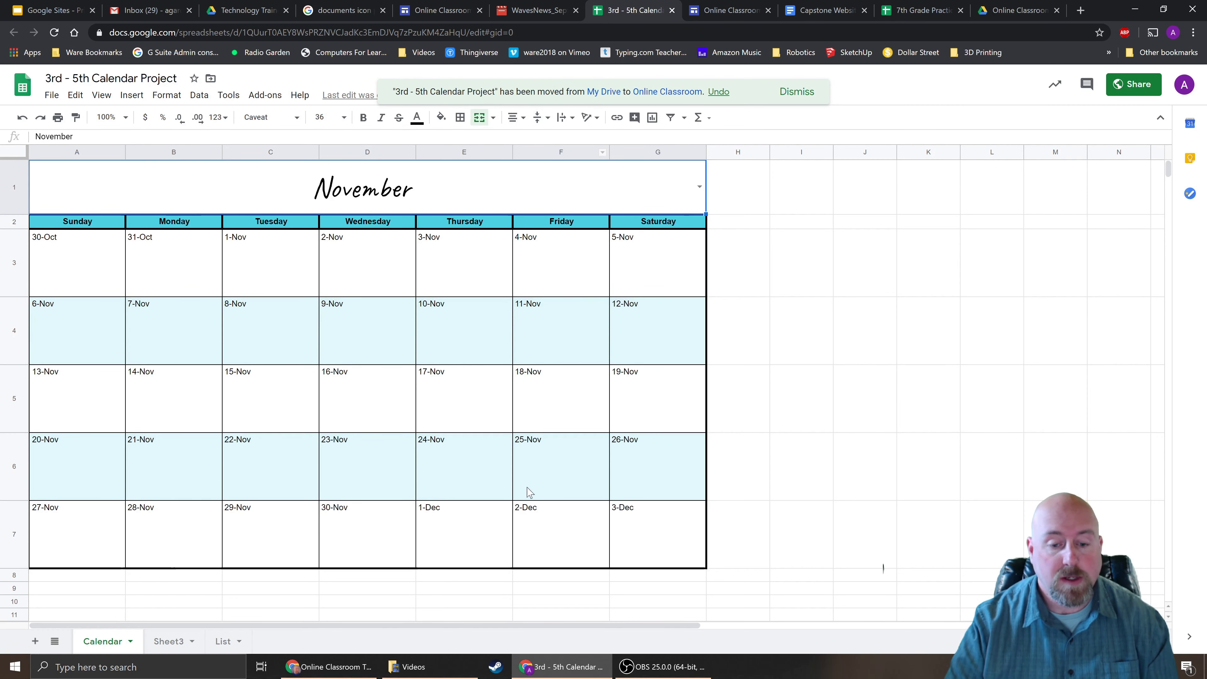
# Step: Reload the published Online Classroom Training site to check its embedded calendar, and return to the Online Classroom folder in Google Drive
pyautogui.click(322, 667)
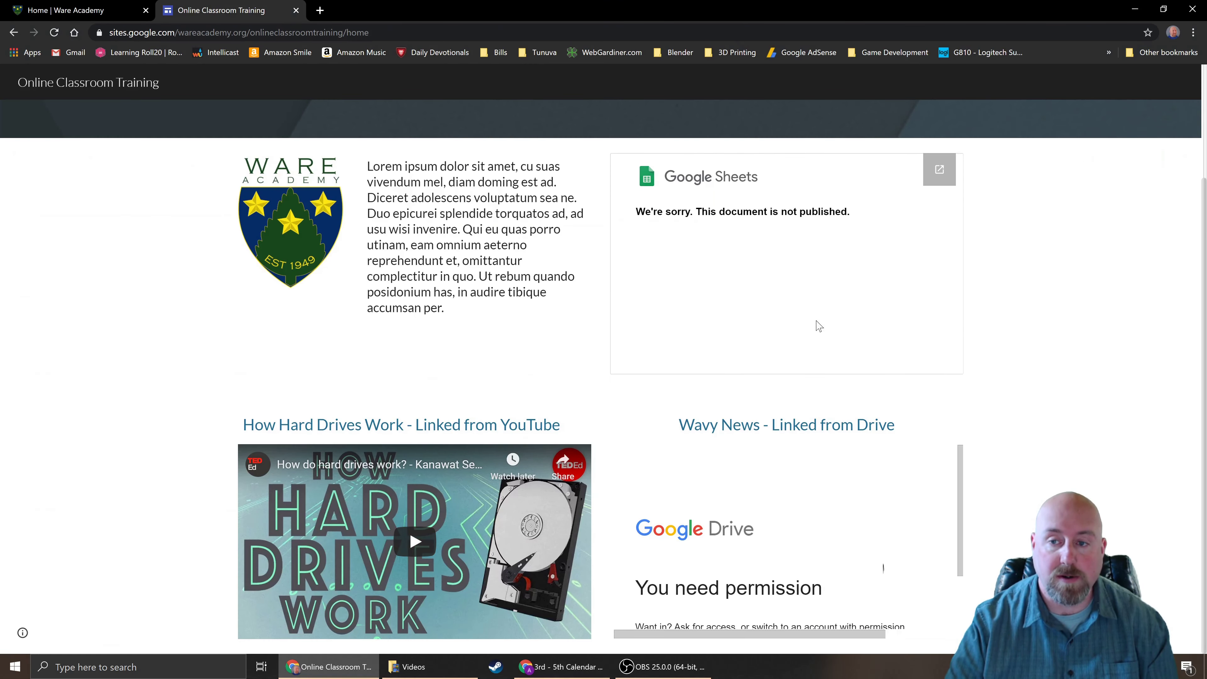
pyautogui.click(53, 32)
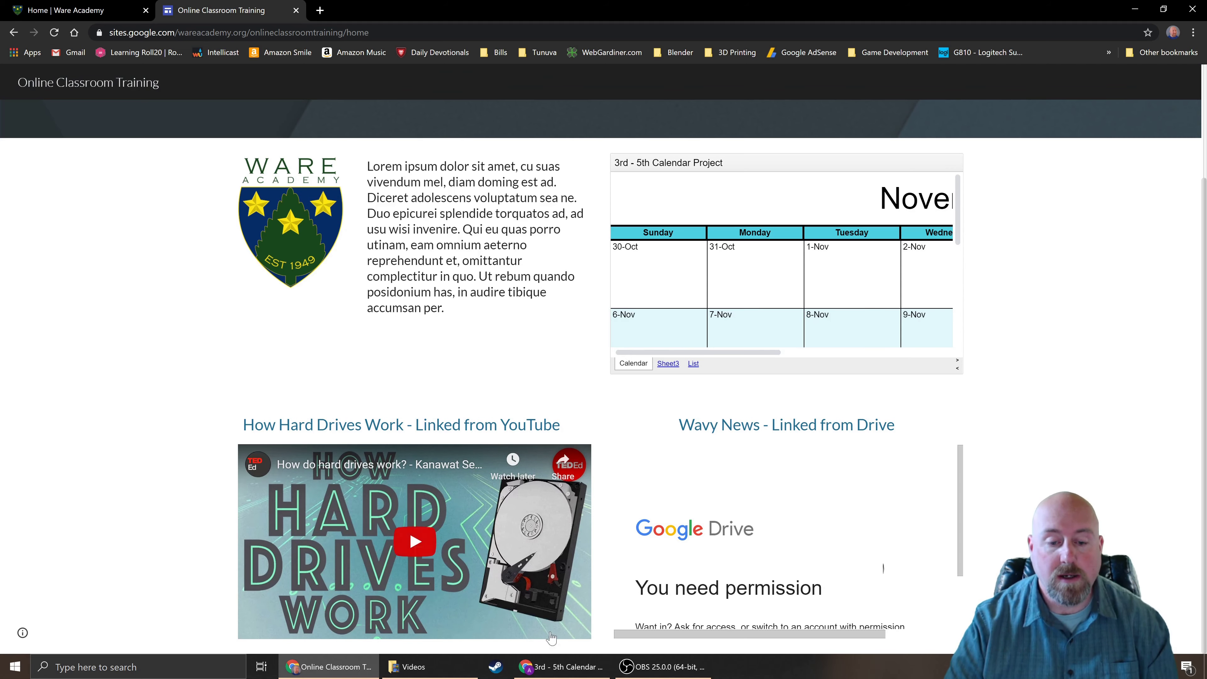
pyautogui.click(408, 667)
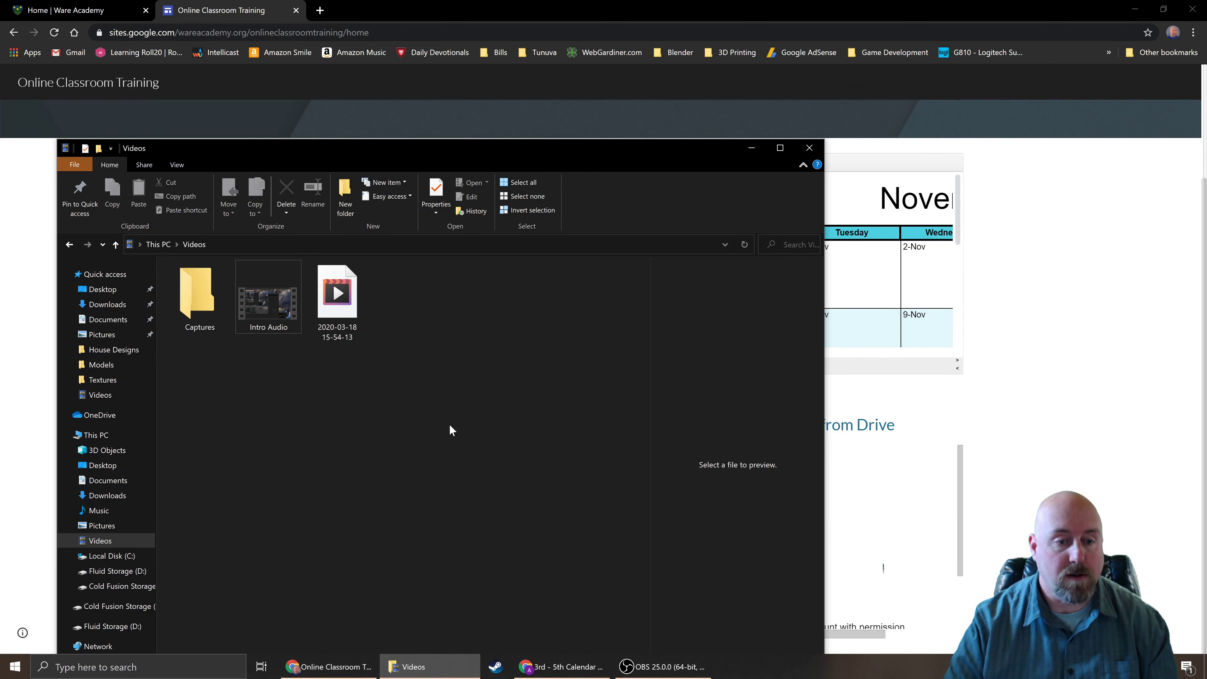
pyautogui.click(407, 666)
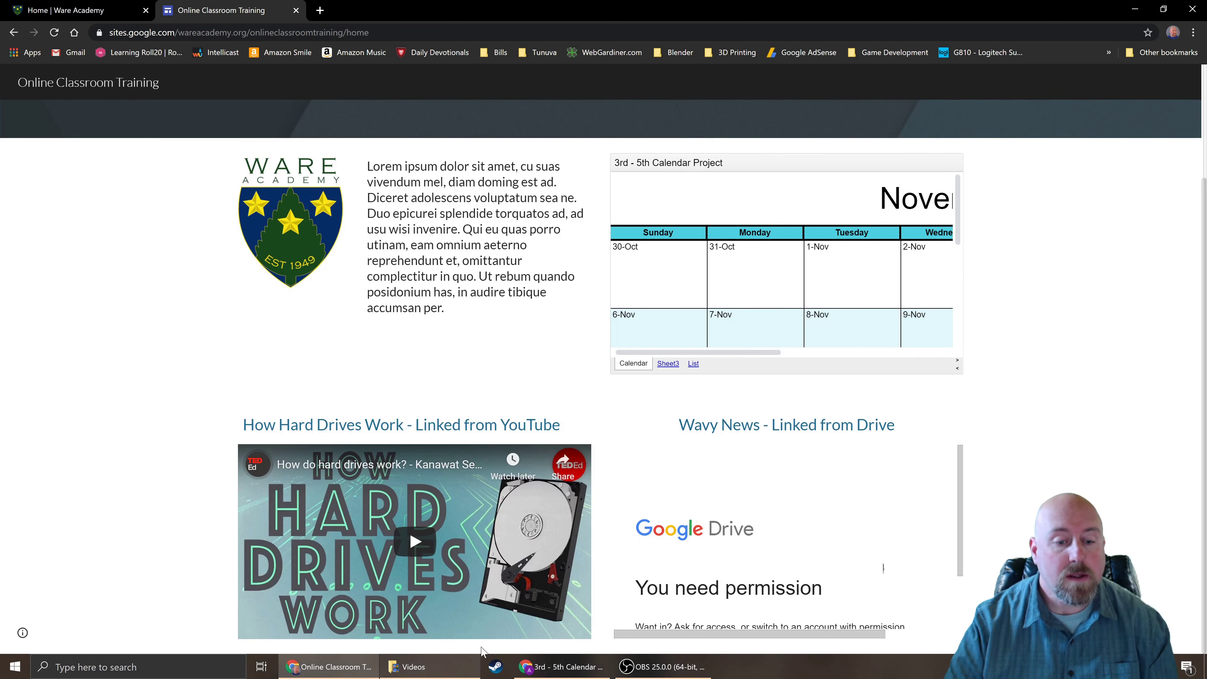
pyautogui.click(581, 667)
pyautogui.click(1017, 18)
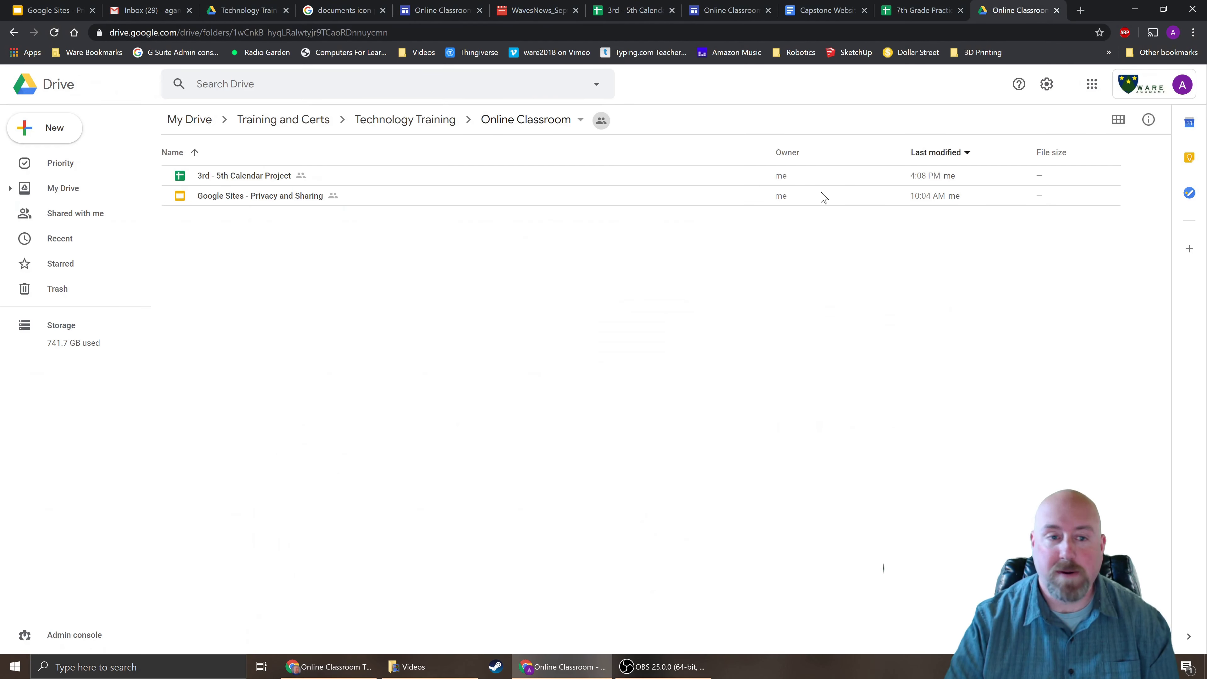